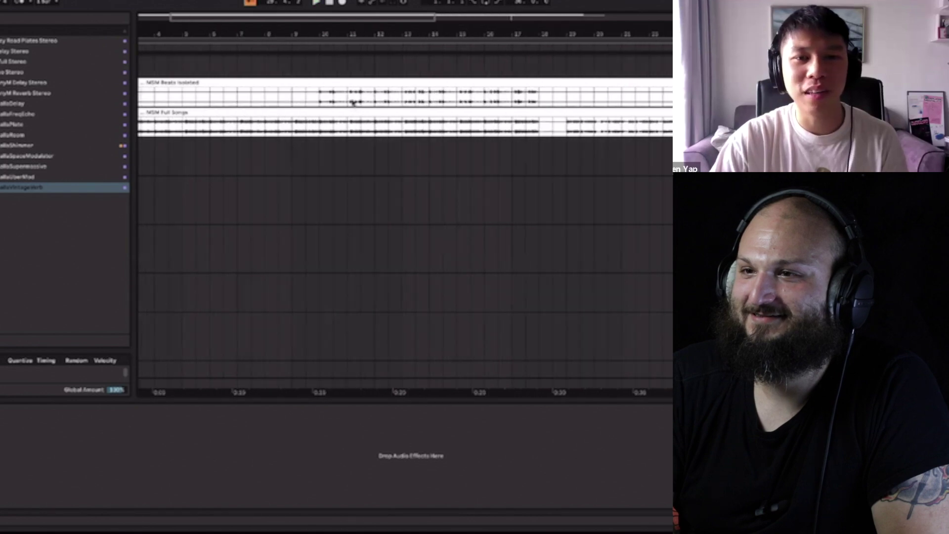
Step: Play back the isolated beats between bars 10 and 18 with the full songs to study the reference drum rhythm
drag(360, 103, 586, 94)
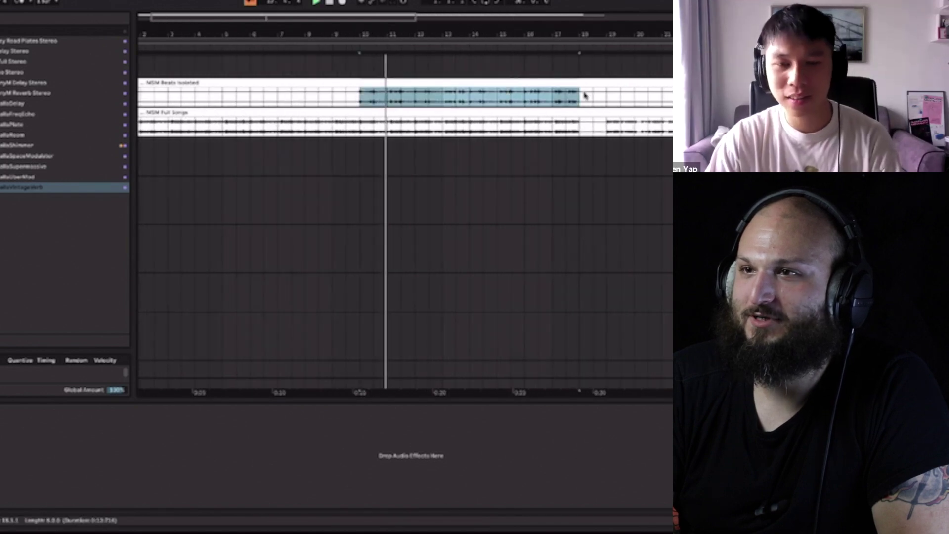
click(484, 94)
click(343, 170)
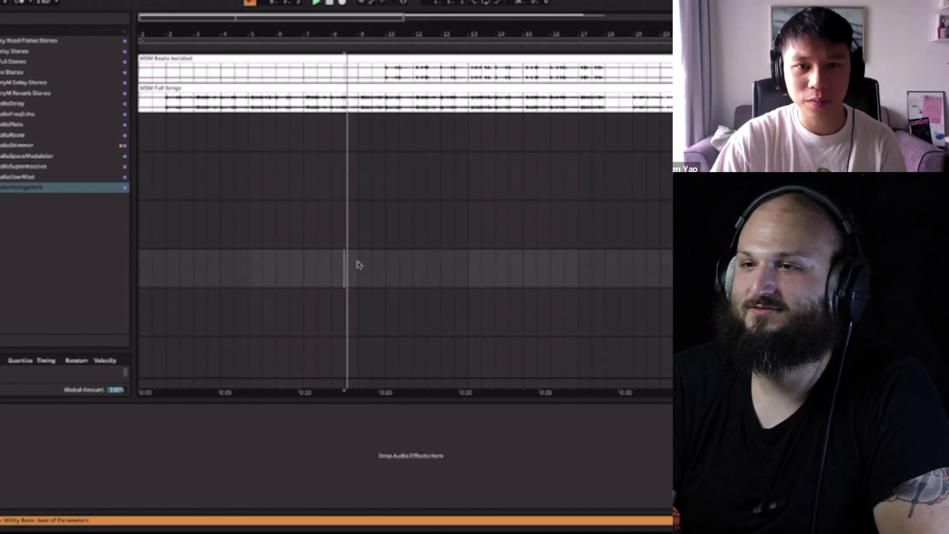
click(388, 207)
click(427, 253)
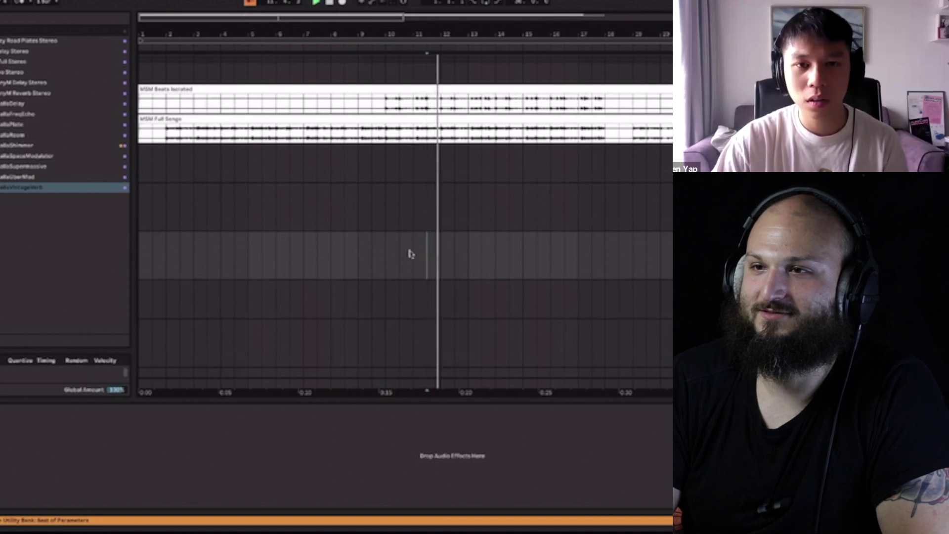
click(455, 334)
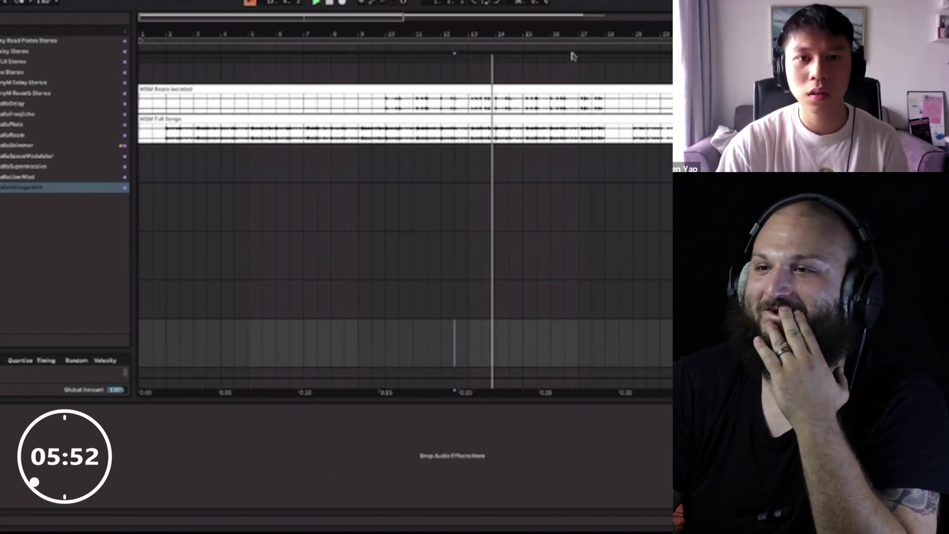
click(365, 156)
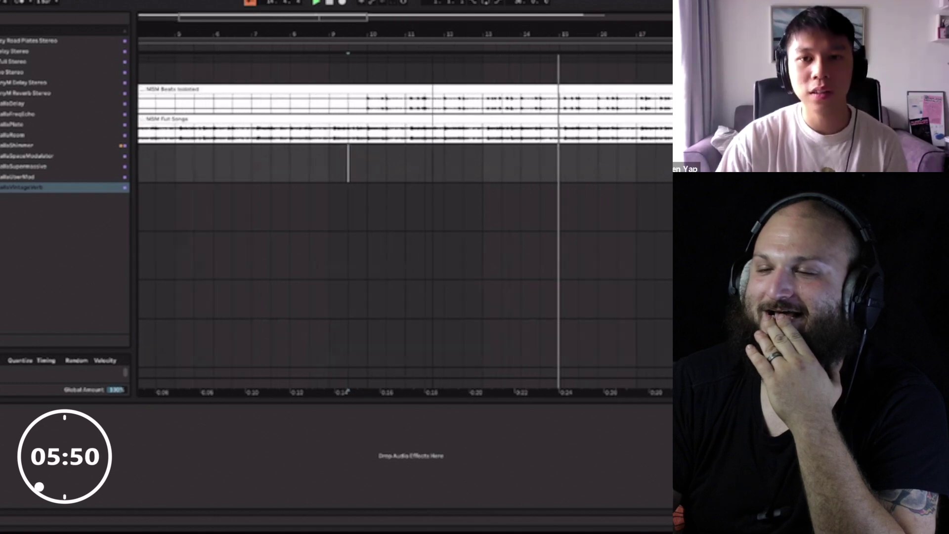
click(449, 163)
key(plus)
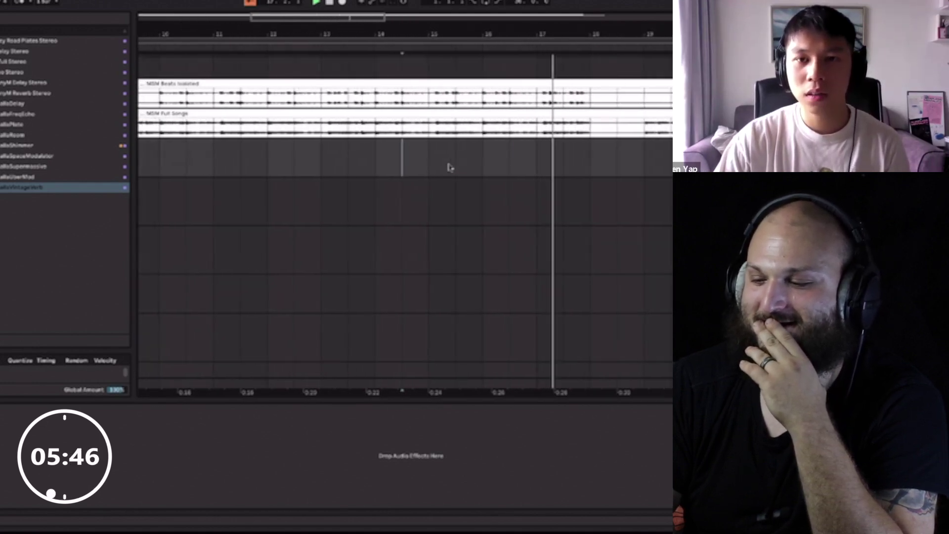
scroll(318, 220, down, 1)
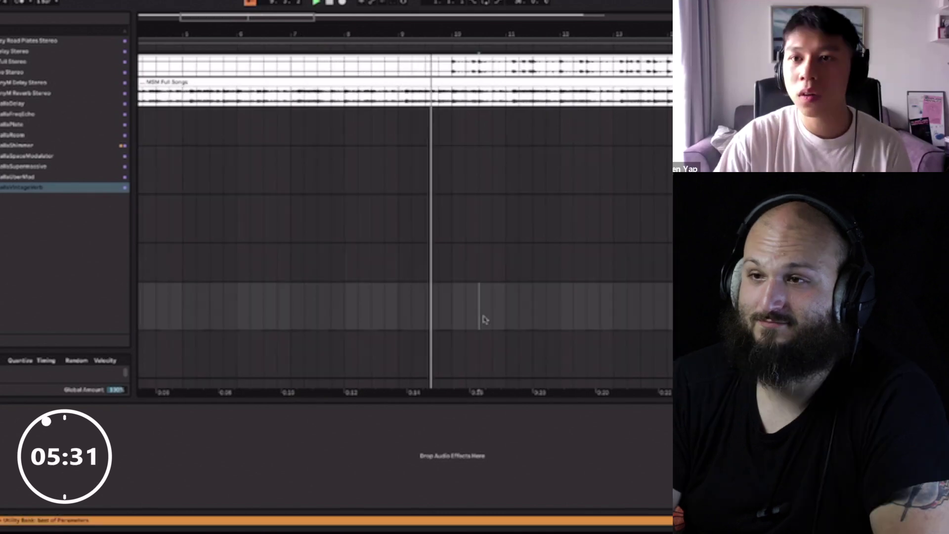
Step: Paste the OLIVER drum hit on beat 3 of bar 10 and repeat it once per bar through bar 16
key(ctrl+v)
key(ctrl+d)
key(ctrl+d)
key(ctrl+d)
key(ctrl+d)
key(ctrl+d)
key(ctrl+d)
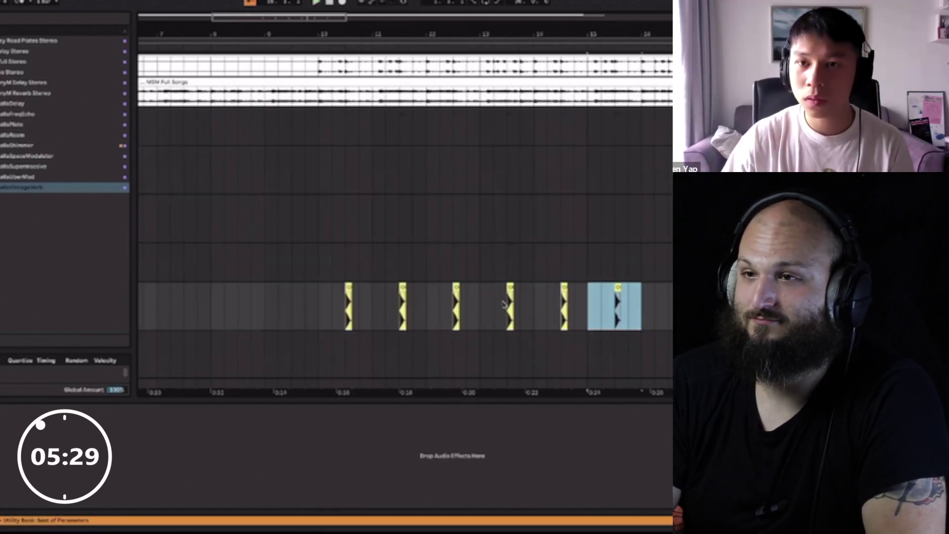
click(611, 179)
scroll(332, 290, down, 1)
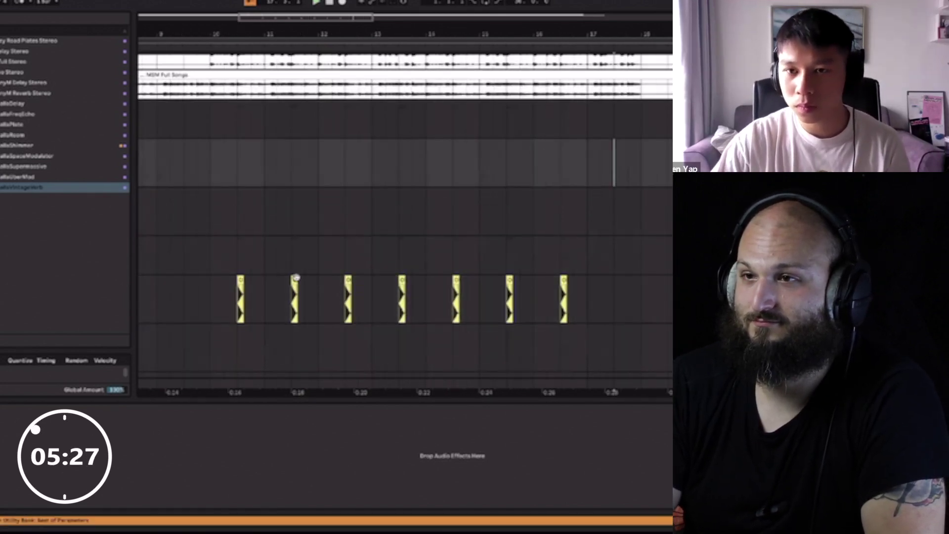
Step: Extend the OLIVER hits through bar 17 and play the pattern from before bar 10 against the reference
drag(219, 257, 426, 290)
key(ctrl+d)
right_click(340, 287)
key(space)
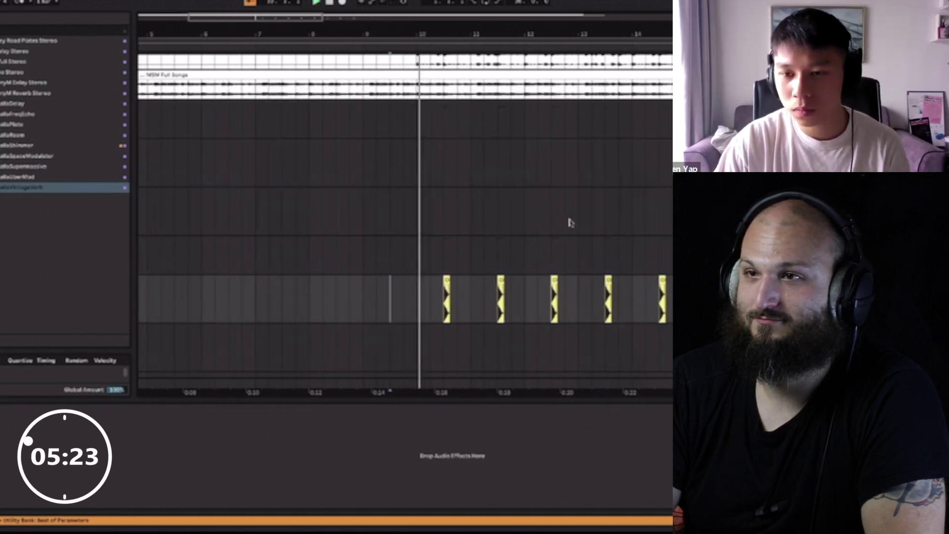
scroll(569, 223, up, 1)
scroll(431, 220, down, 1)
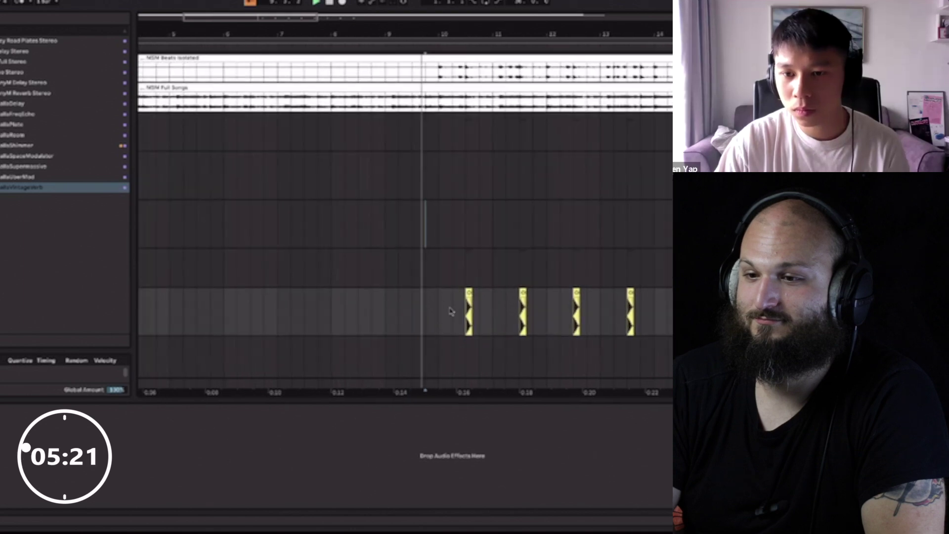
click(447, 312)
drag(449, 311, 505, 312)
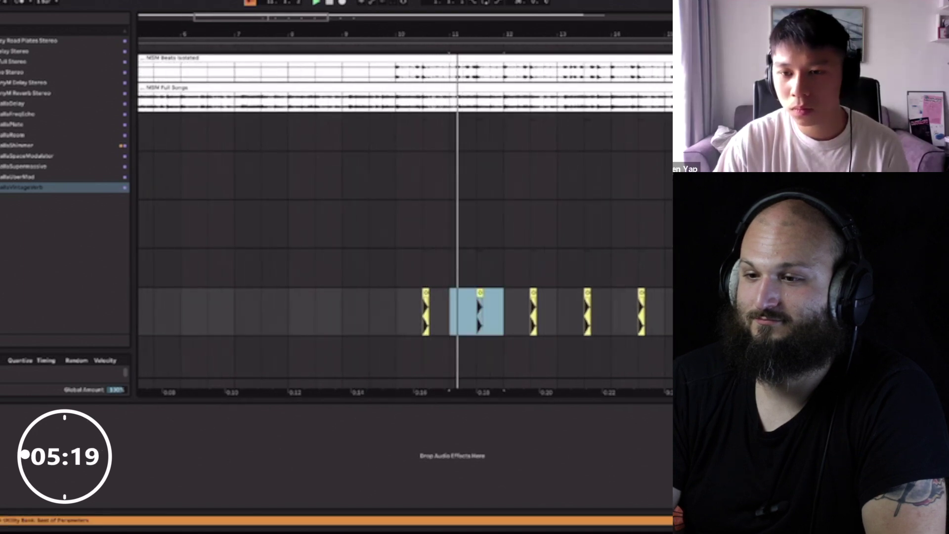
click(664, 312)
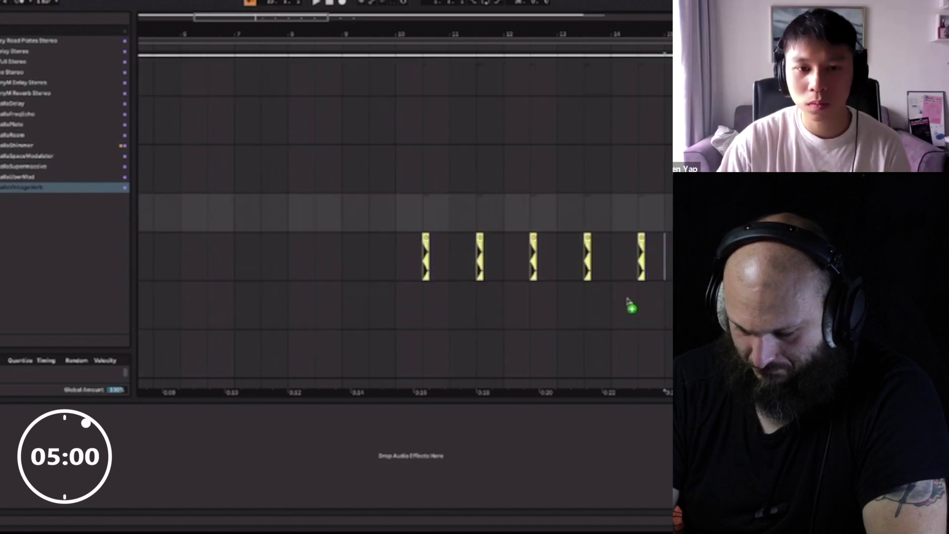
Step: Place the Kick_18 sample at bar 10 on the track below the OLIVER hits and play it
drag(626, 295, 403, 303)
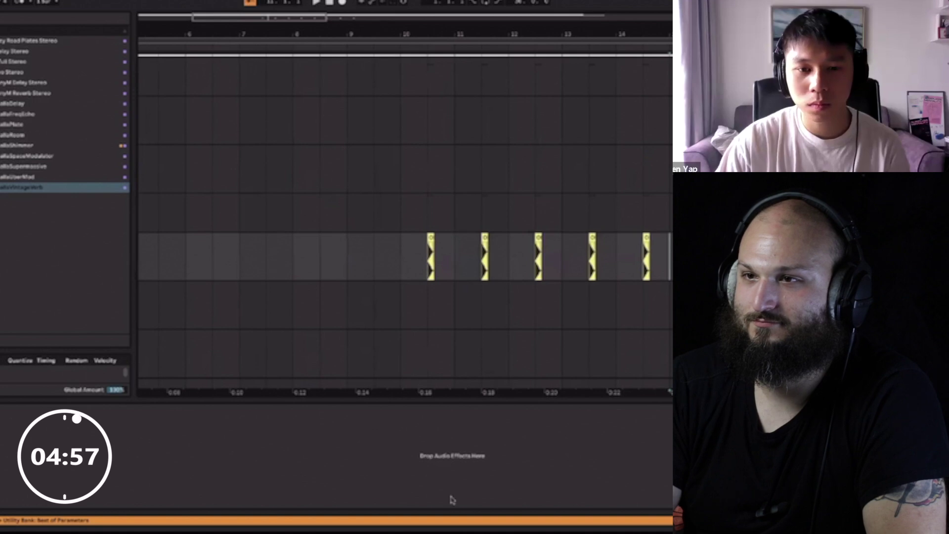
drag(487, 292, 404, 306)
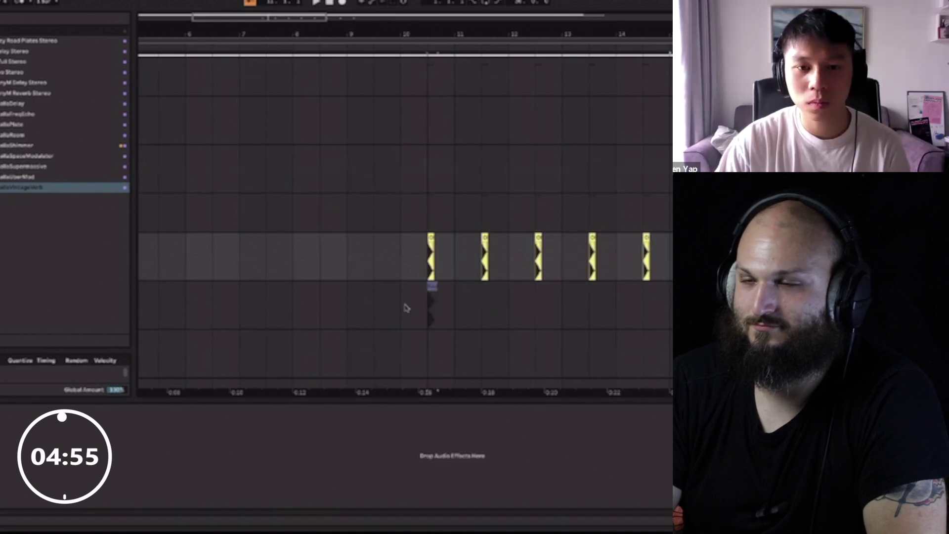
key(space)
scroll(405, 307, up, 1)
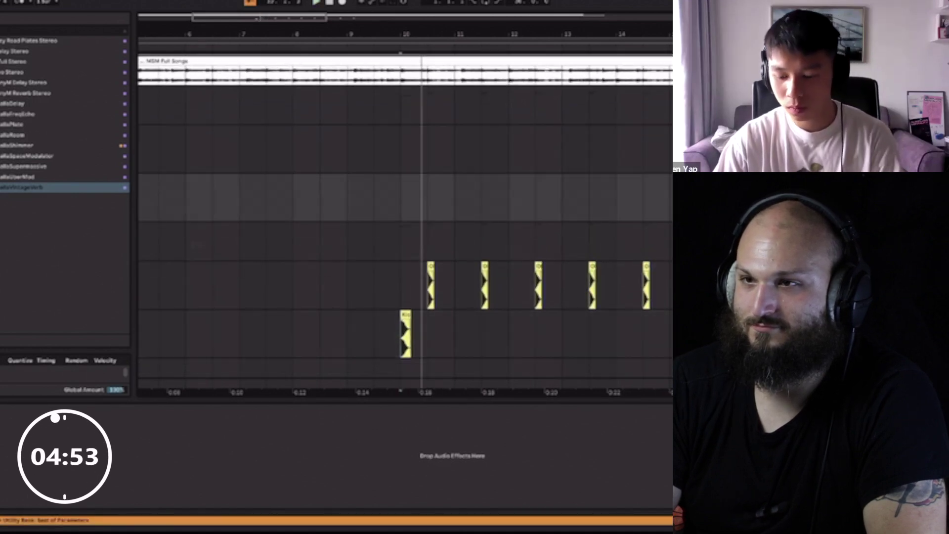
Step: Copy the Kick_18 clip to the second half of beat 10.2, just before the first OLIVER hit
scroll(476, 181, down, 2)
scroll(379, 182, up, 1)
scroll(390, 290, up, 4)
click(361, 232)
click(492, 246)
click(435, 250)
scroll(449, 251, up, 1)
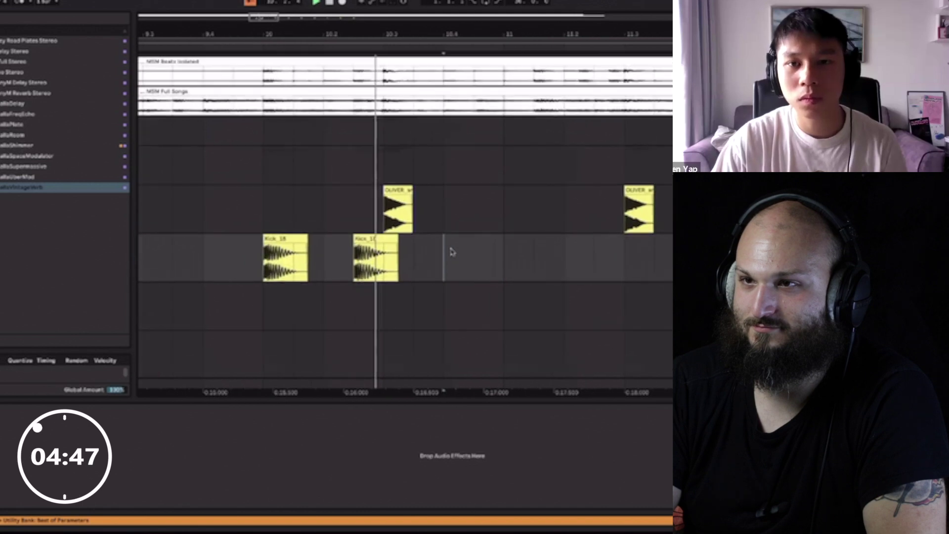
Step: Paste three Kick_18 clips in bar 11 ahead of beat 11.3, following the reference waveform
click(579, 269)
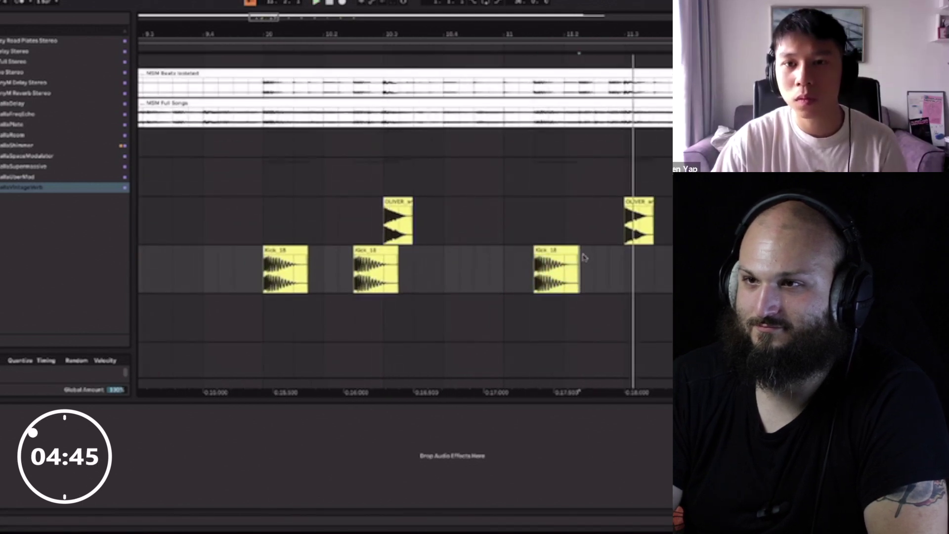
key(ctrl+v)
key(ctrl+v)
click(518, 274)
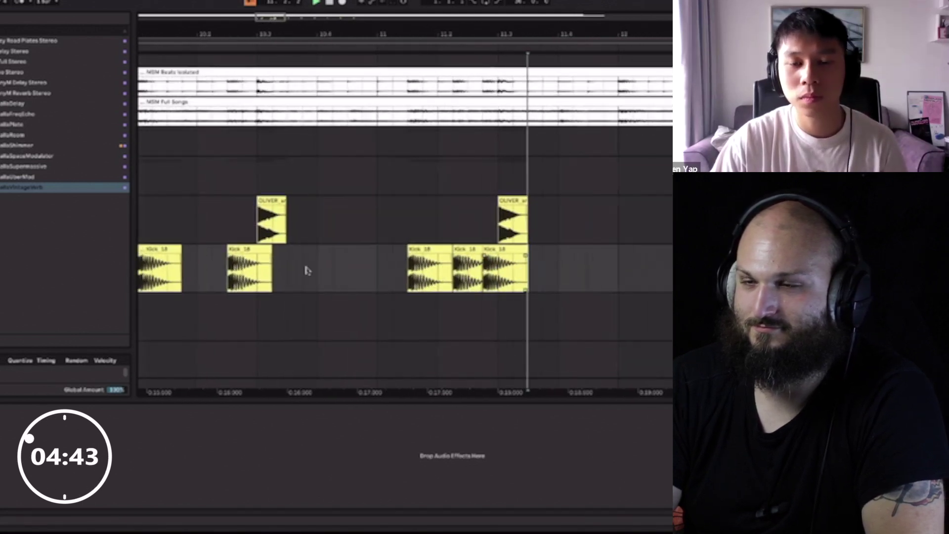
Step: Repeat the two kicks from bar 10 at the same positions in bar 12
click(307, 269)
scroll(547, 37, down, 2)
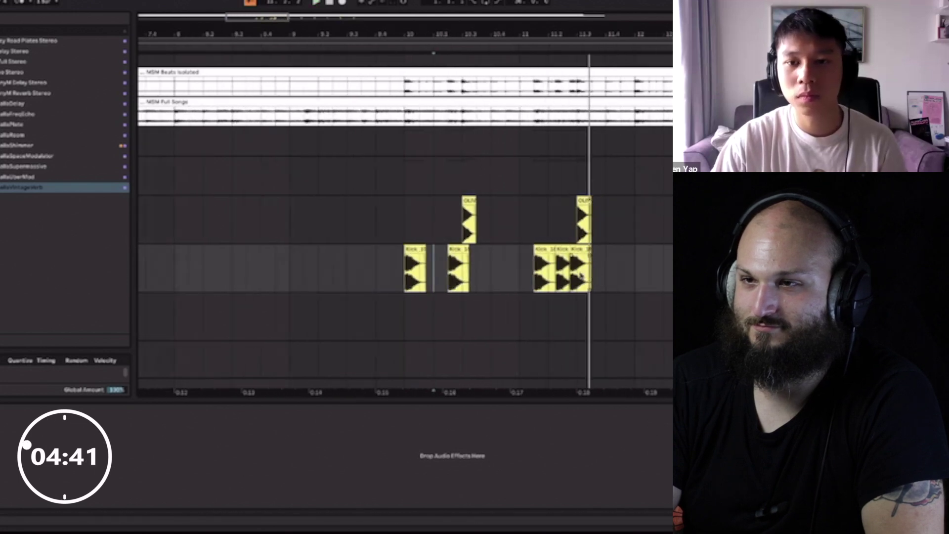
click(636, 270)
key(ctrl+v)
click(612, 271)
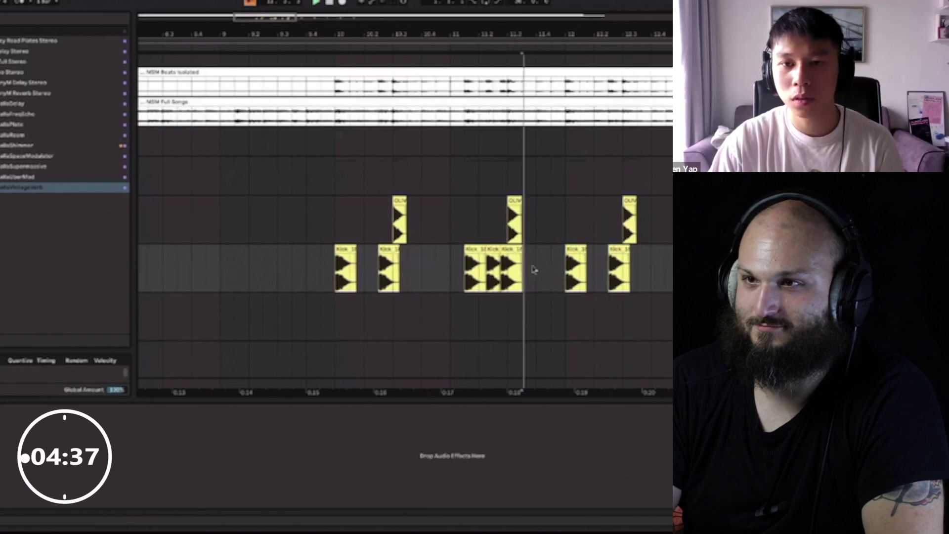
Step: Add the four-bar percussion drum loop at bar 10 below the kicks and duplicate it from bar 14
key(Up)
click(346, 317)
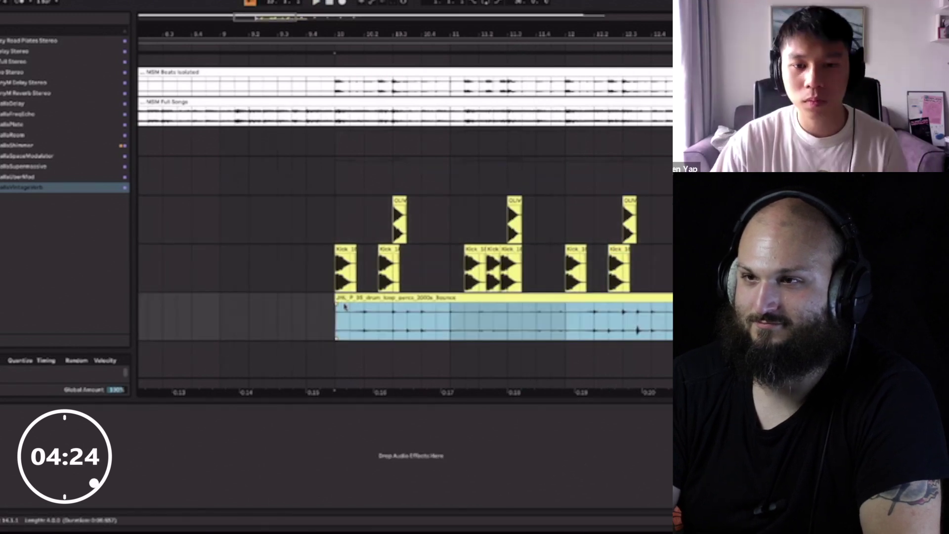
click(473, 144)
key(minus)
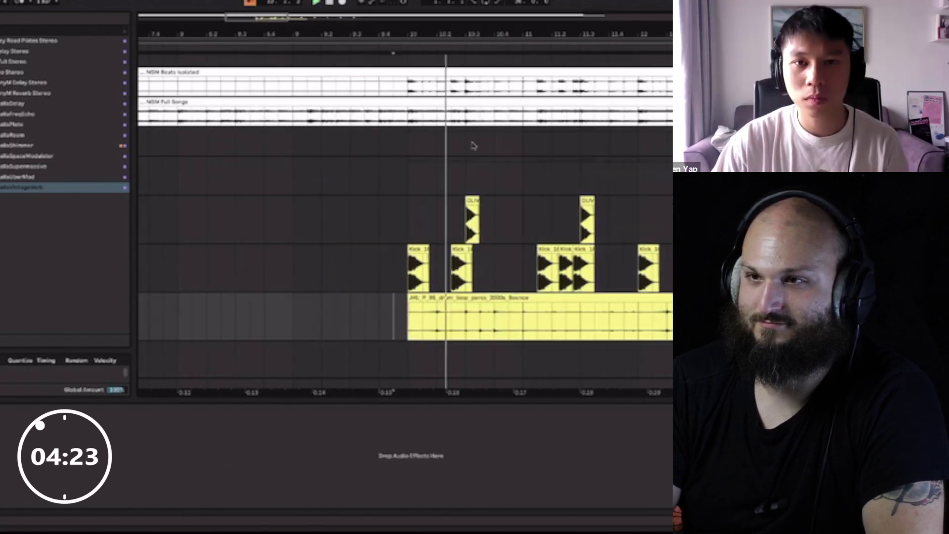
key(minus)
click(503, 316)
key(ctrl+d)
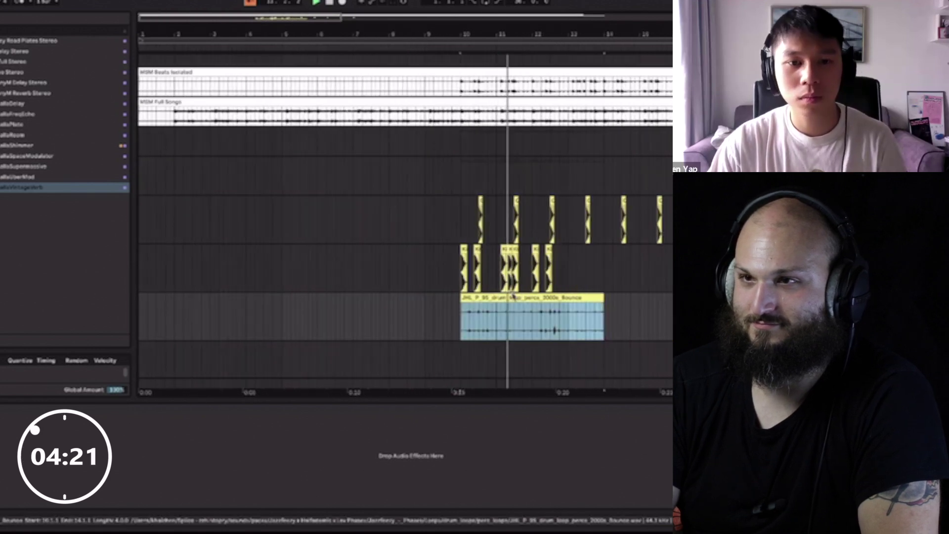
Step: Paste four Kick_18 clips in bar 13, from the second half of beat 1 to the second half of beat 3
key(minus)
click(408, 267)
key(plus)
key(plus)
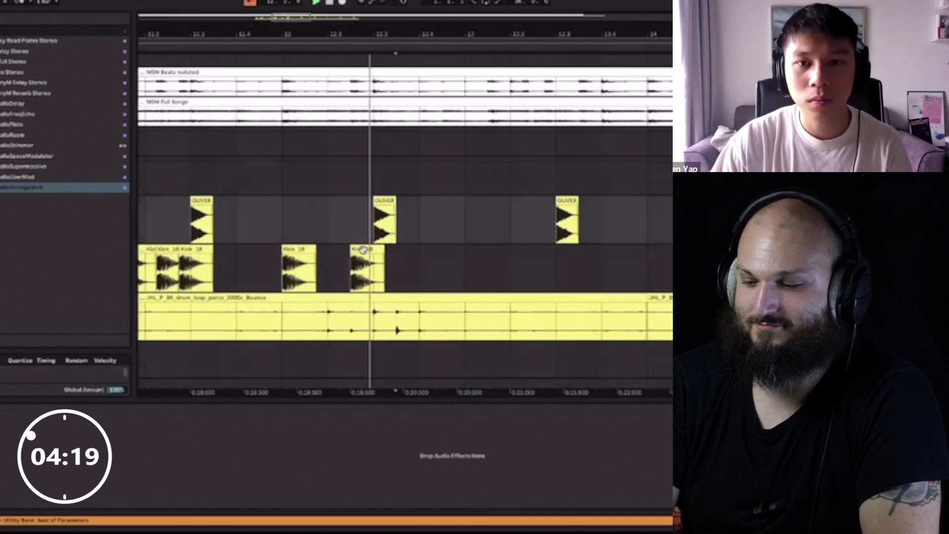
key(ctrl+v)
click(470, 257)
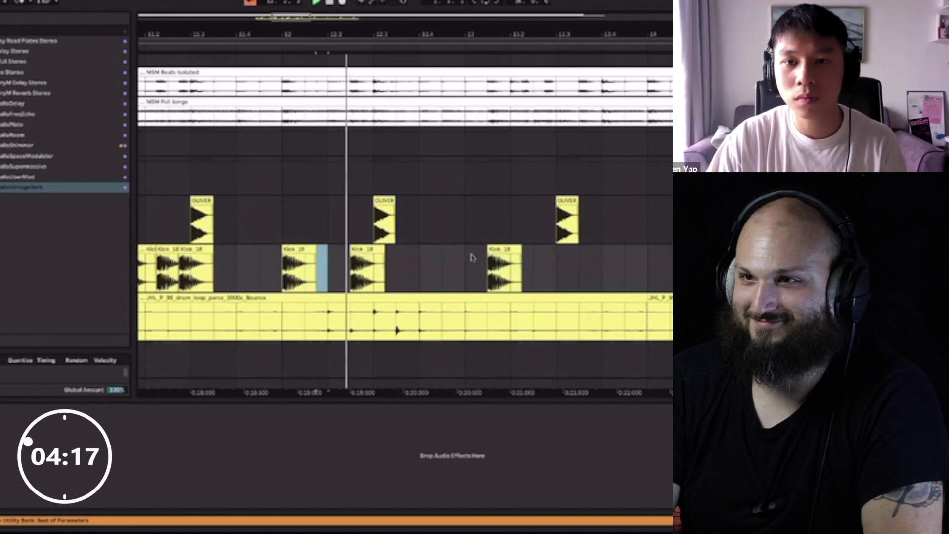
key(ctrl+v)
key(ctrl+v)
key(ctrl+v)
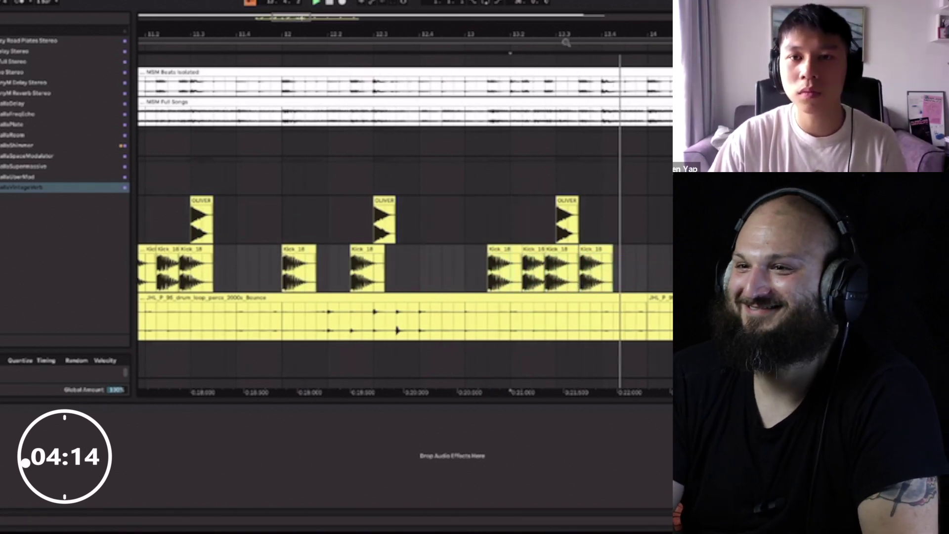
Step: Duplicate the kick pattern of bars 10 to 13 so that it repeats in bars 14 to 17
key(minus)
key(minus)
drag(473, 267, 592, 267)
shift+click(382, 281)
key(ctrl+d)
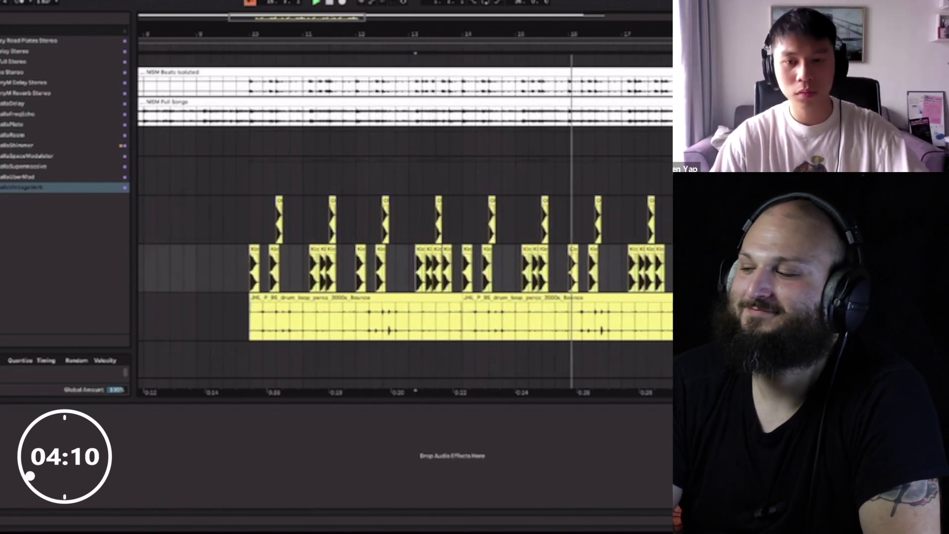
Step: Insert a MIDI track above the percussion loop and create an empty four-bar MIDI clip from bar 10 to bar 14
key(ctrl+shift+t)
drag(254, 332, 460, 325)
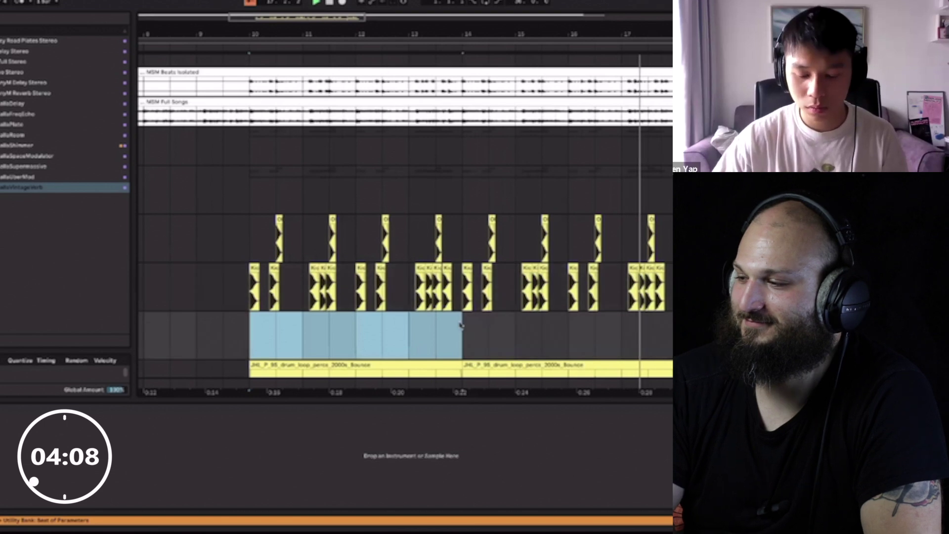
key(ctrl+shift+m)
Step: Draw a syncopated pattern of short C3 notes across the first bar of the MIDI clip
scroll(467, 376, down, 1)
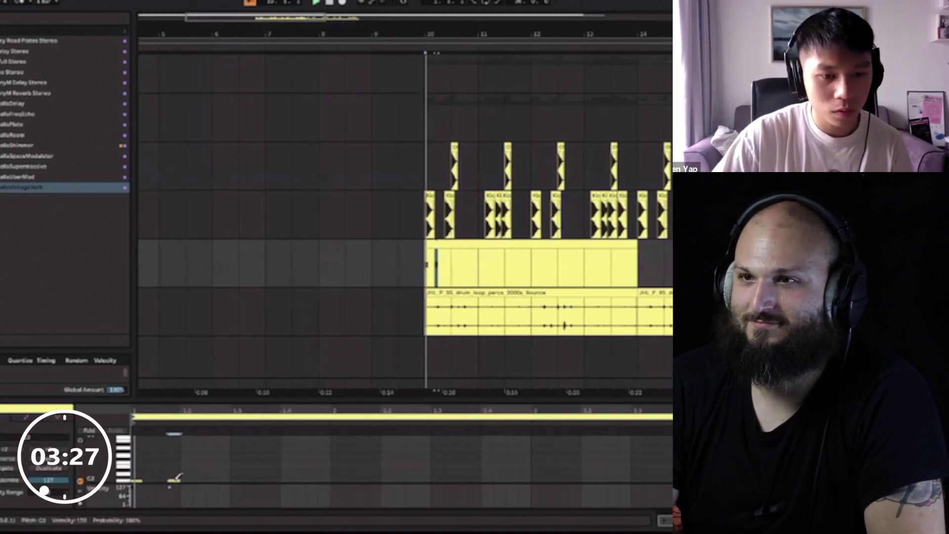
click(180, 480)
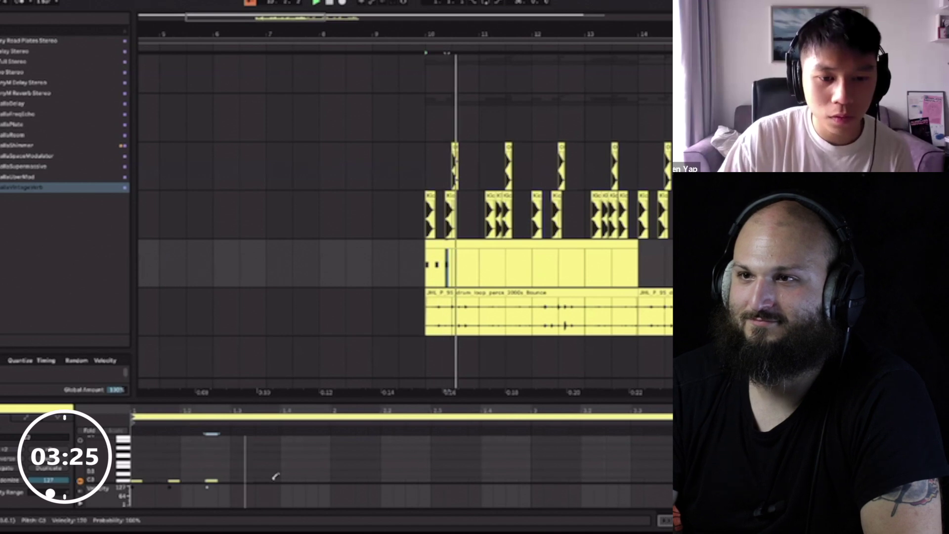
scroll(275, 472, down, 1)
click(265, 463)
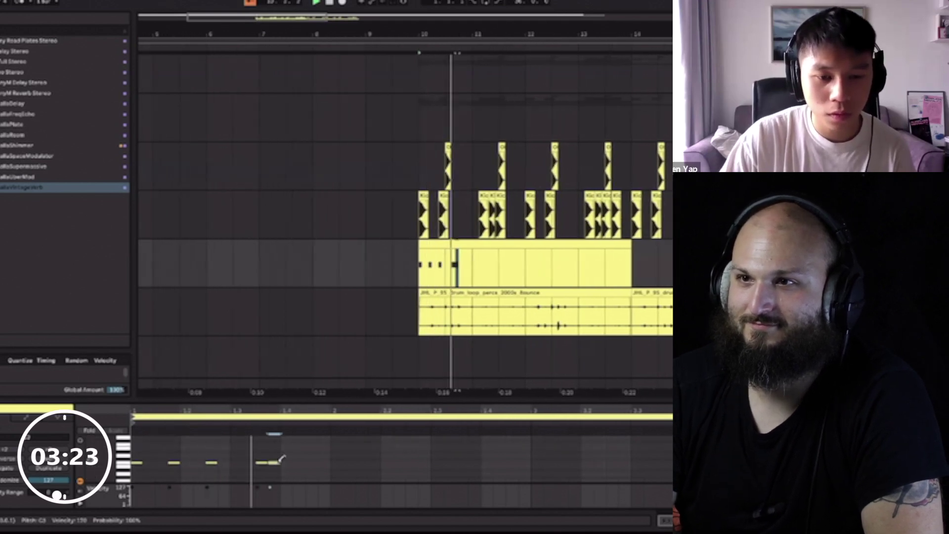
drag(325, 463, 332, 462)
Step: Continue the pattern of short C3 notes through bars 2 to 4 of the MIDI clip, including close groups in bar 2
click(369, 462)
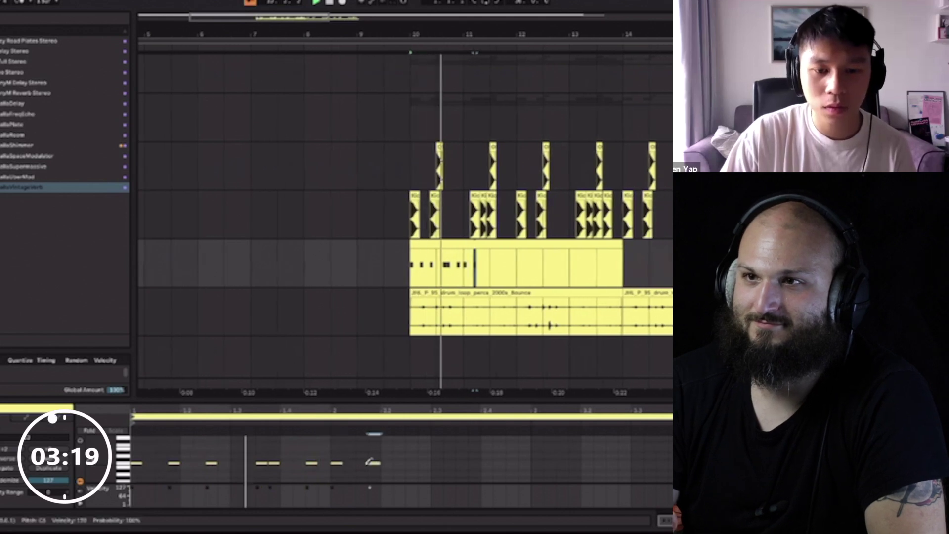
click(408, 461)
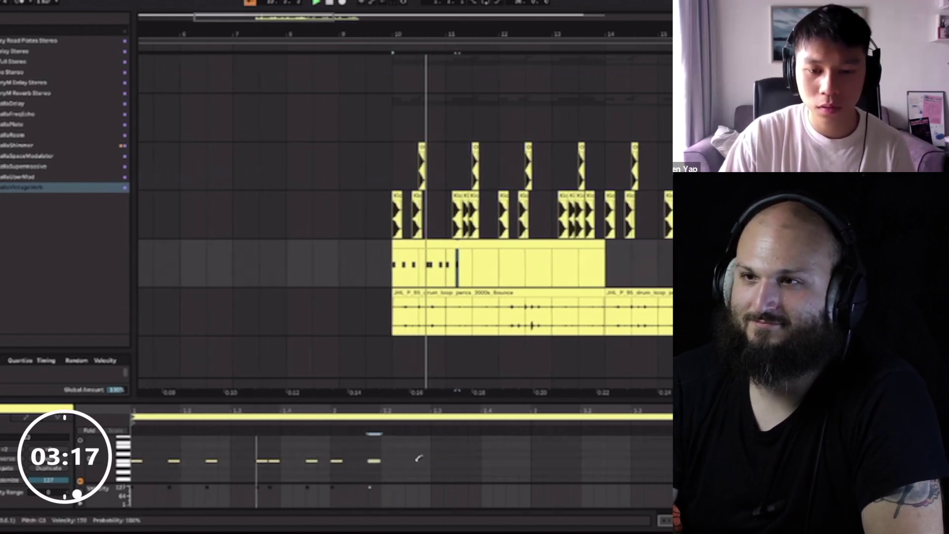
click(423, 461)
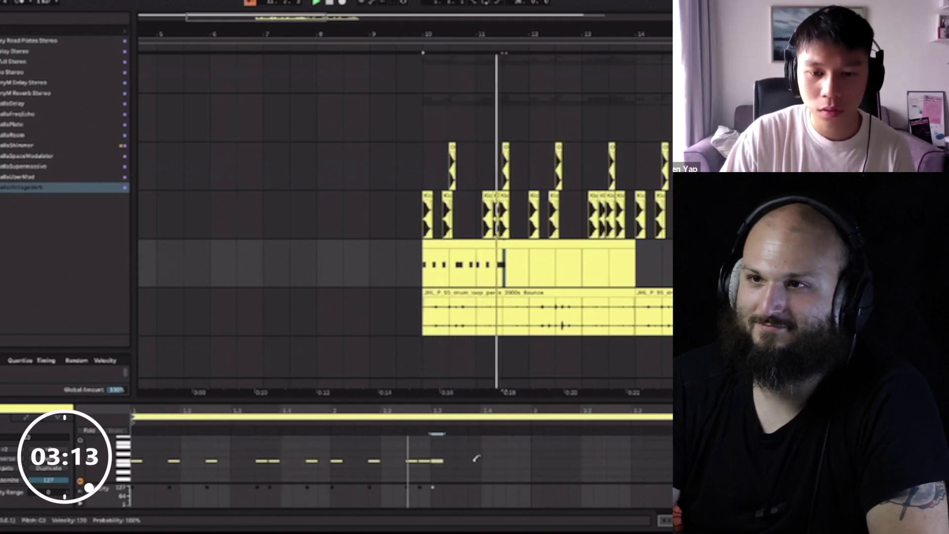
click(469, 460)
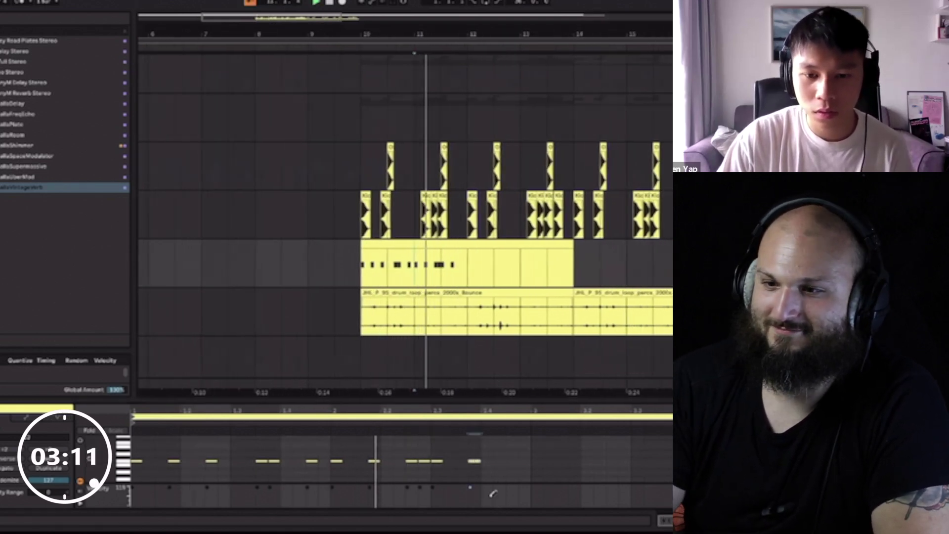
click(462, 464)
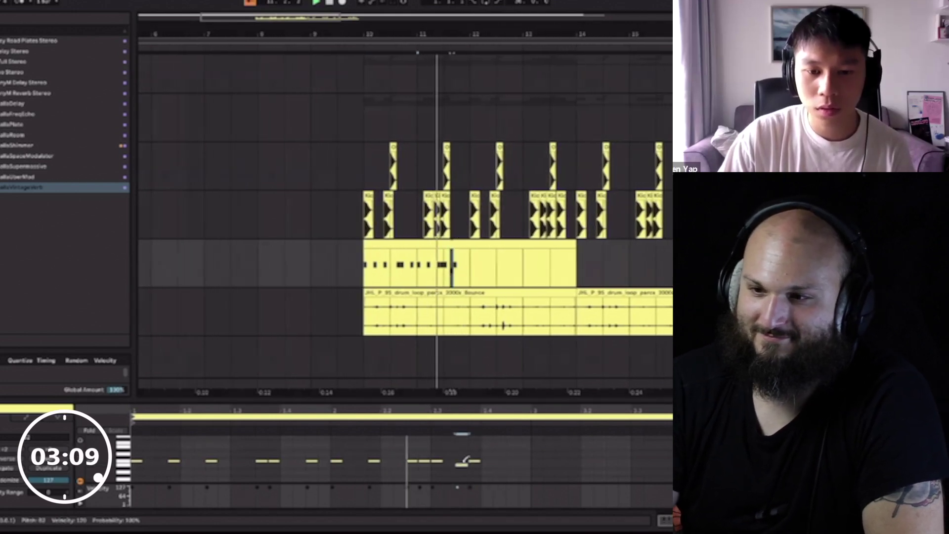
click(499, 461)
click(511, 461)
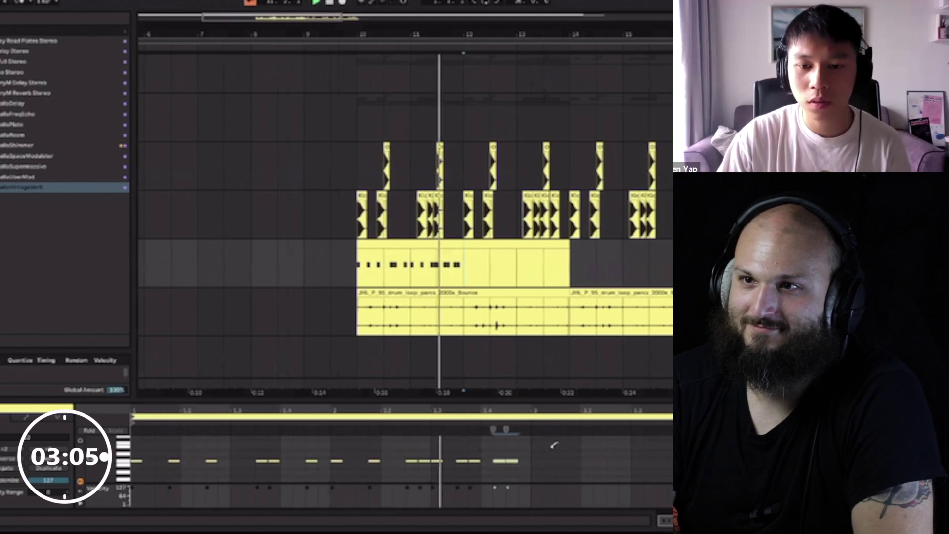
drag(525, 429, 532, 430)
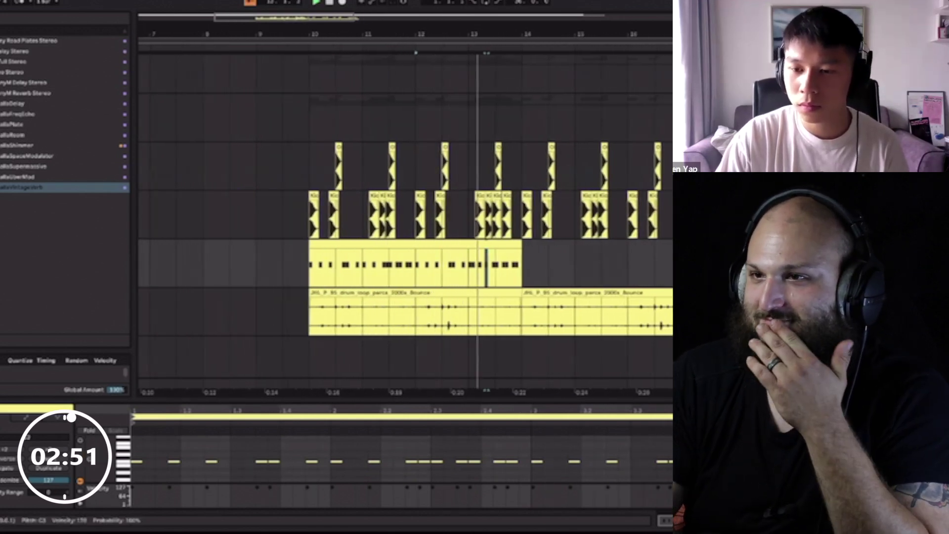
Step: Duplicate the four-bar MIDI clip so that it repeats from bar 14 to bar 18
click(464, 277)
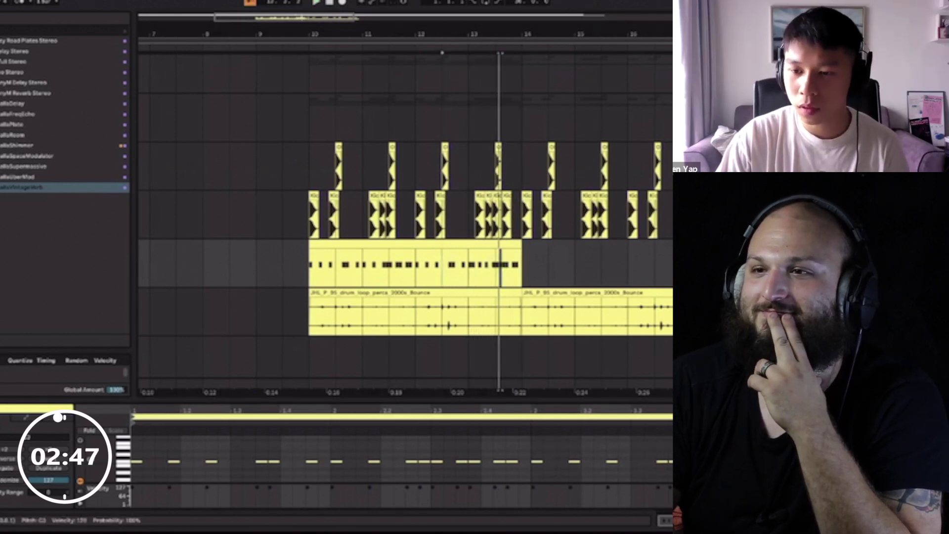
key(ctrl+d)
click(464, 247)
key(minus)
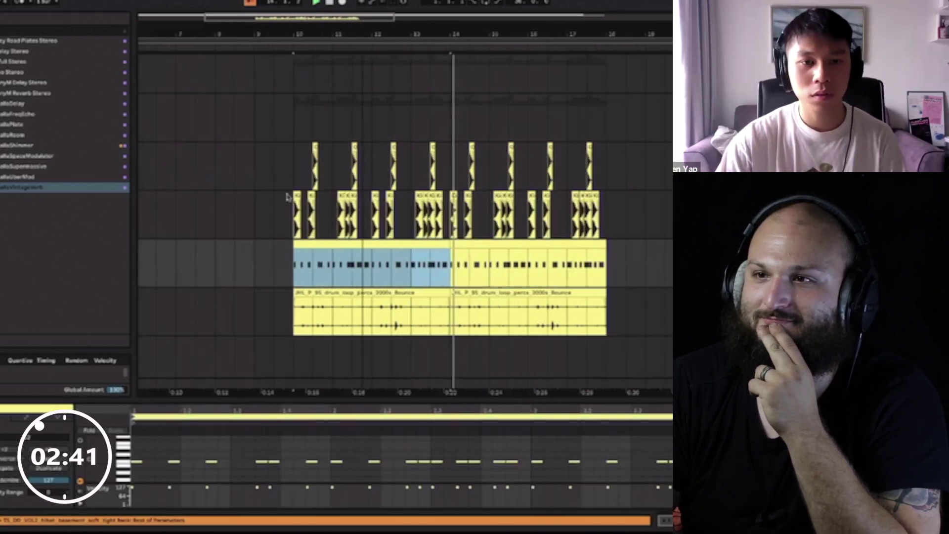
Step: Insert an empty audio track between the MIDI part and the percussion loop
click(290, 259)
scroll(290, 257, down, 2)
click(284, 250)
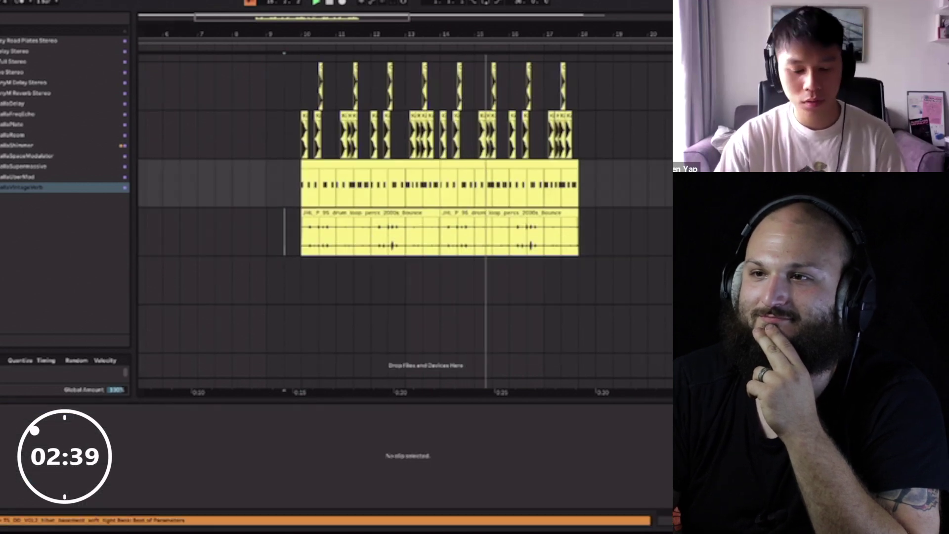
key(ctrl+t)
scroll(286, 223, up, 1)
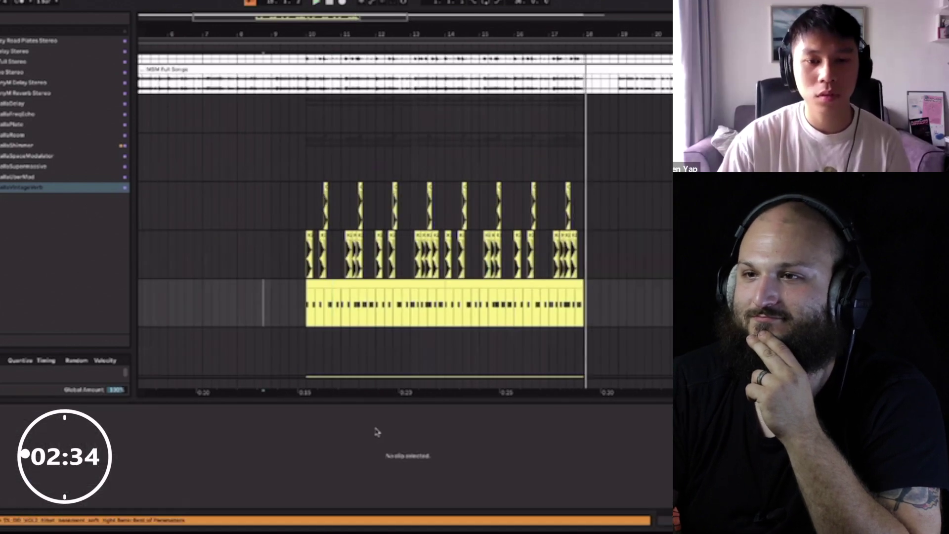
Step: Add the drum_70_strike_perc loop to the empty track at bar 10 and duplicate it from bar 14
scroll(405, 223, left, 5)
click(27, 42)
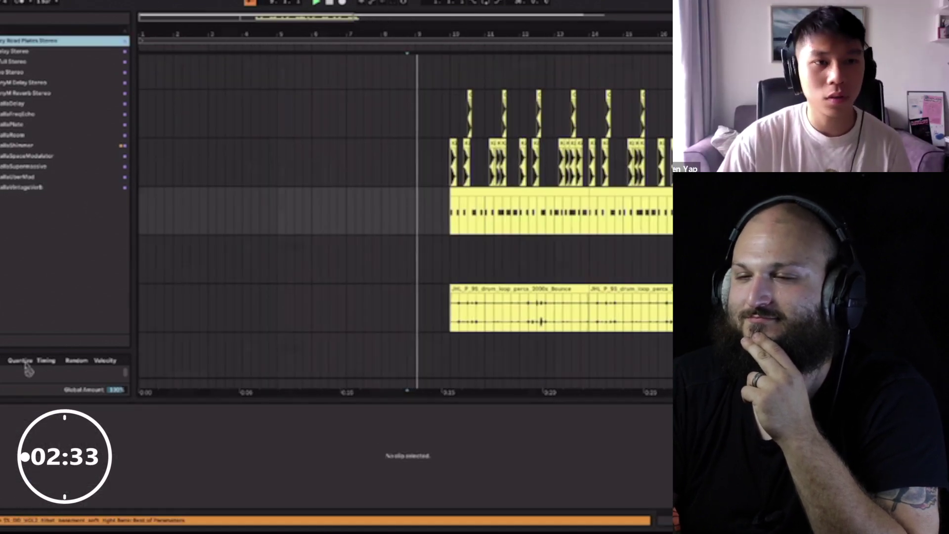
scroll(62, 215, up, 10)
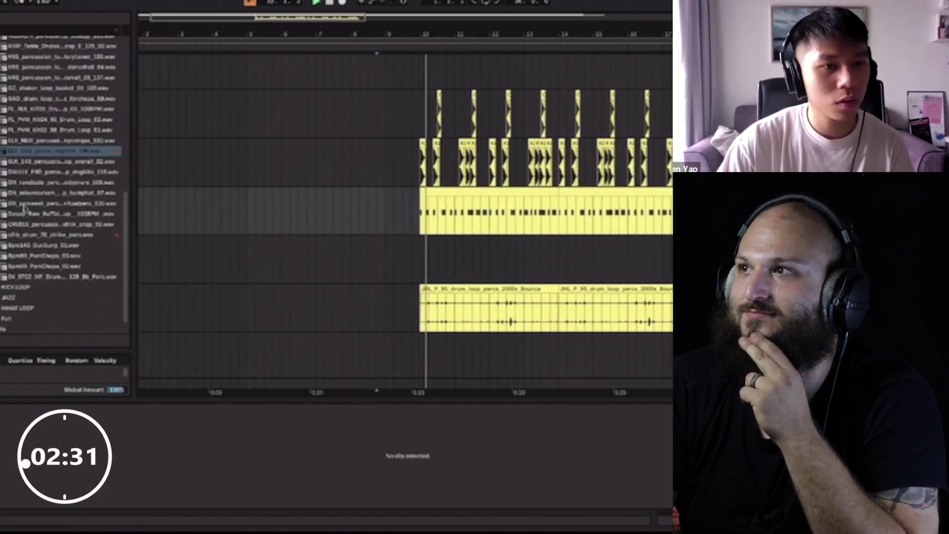
drag(62, 215, 383, 257)
key(ctrl+d)
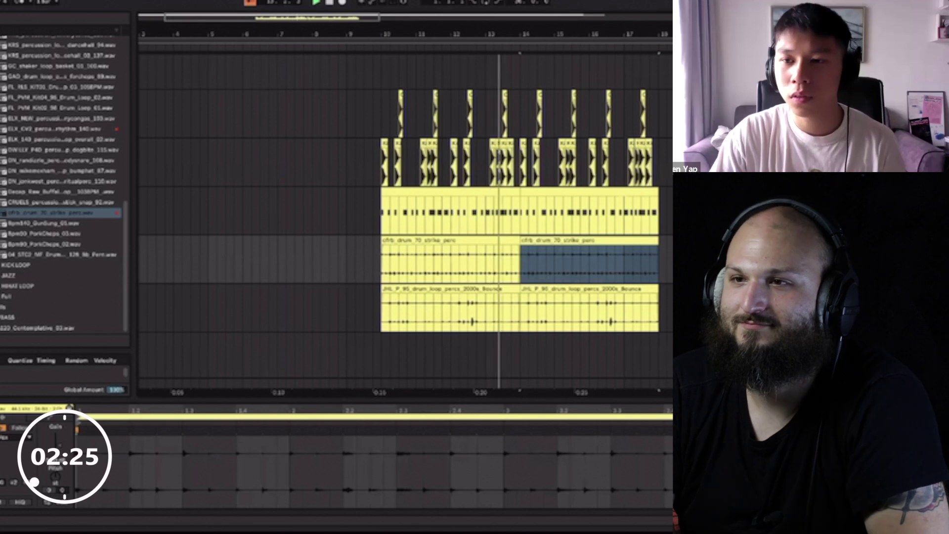
Step: Add the ELIMINATE_fx_swell_easyrider sample on the track below the percussion loops, starting just before bar 9
scroll(346, 286, down, 2)
click(346, 286)
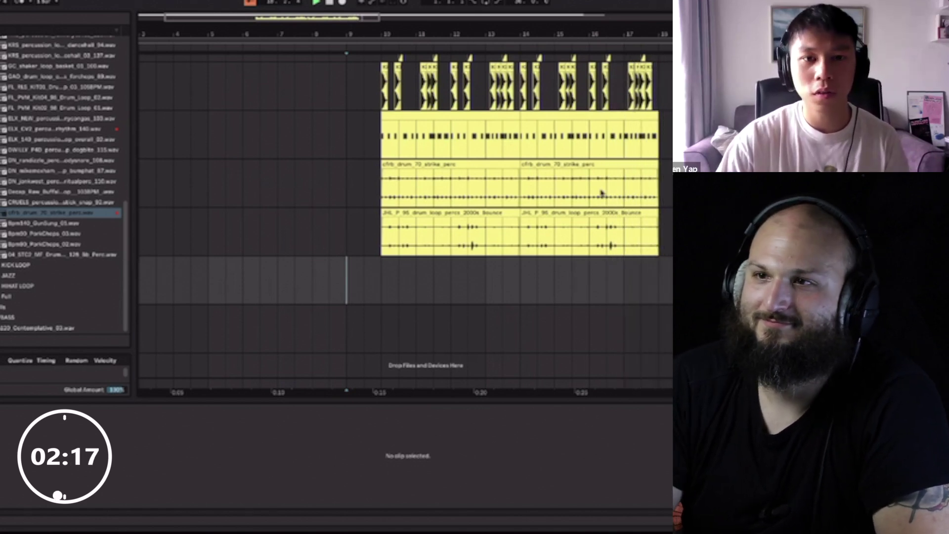
click(232, 242)
scroll(399, 238, left, 3)
click(417, 232)
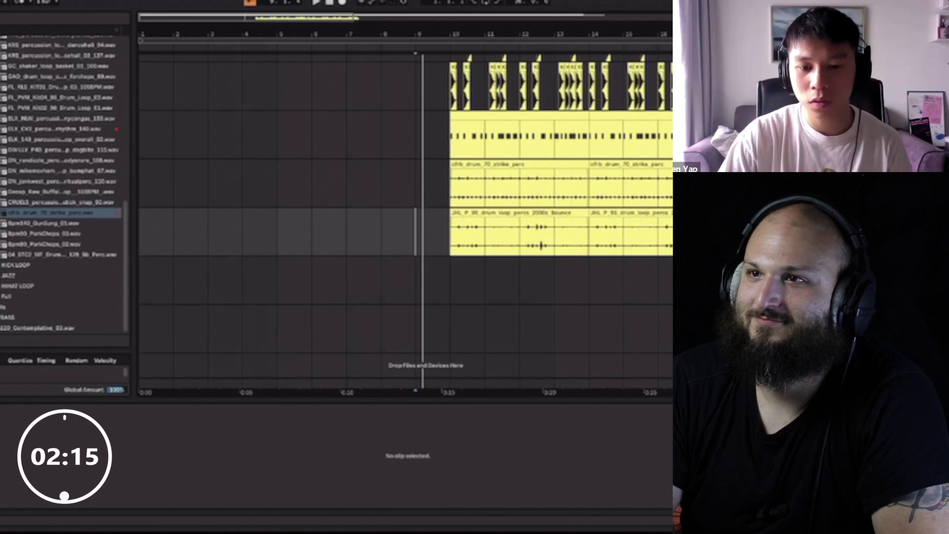
drag(634, 256, 434, 262)
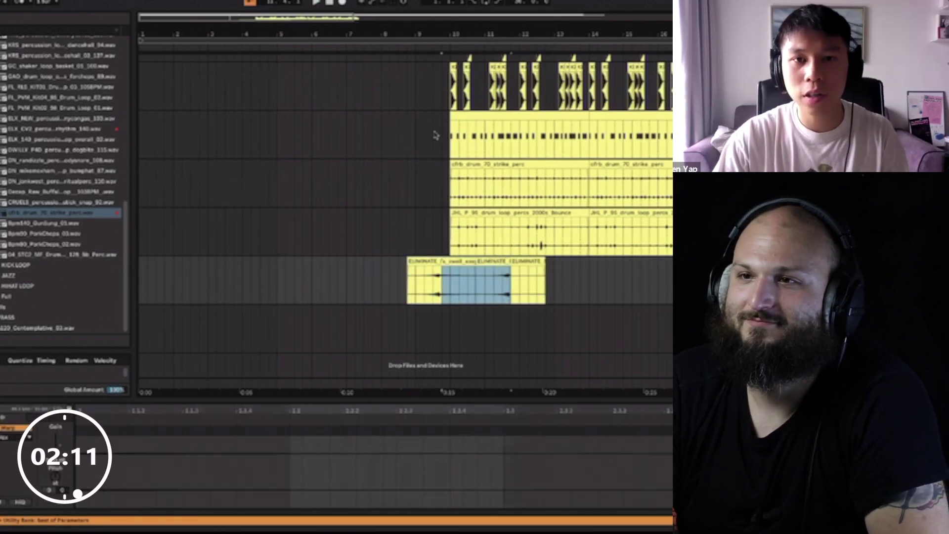
Step: Align the swell clip to start at bar 9 and peak at bar 10, with a fade-in up to about beat 4
drag(464, 46, 416, 261)
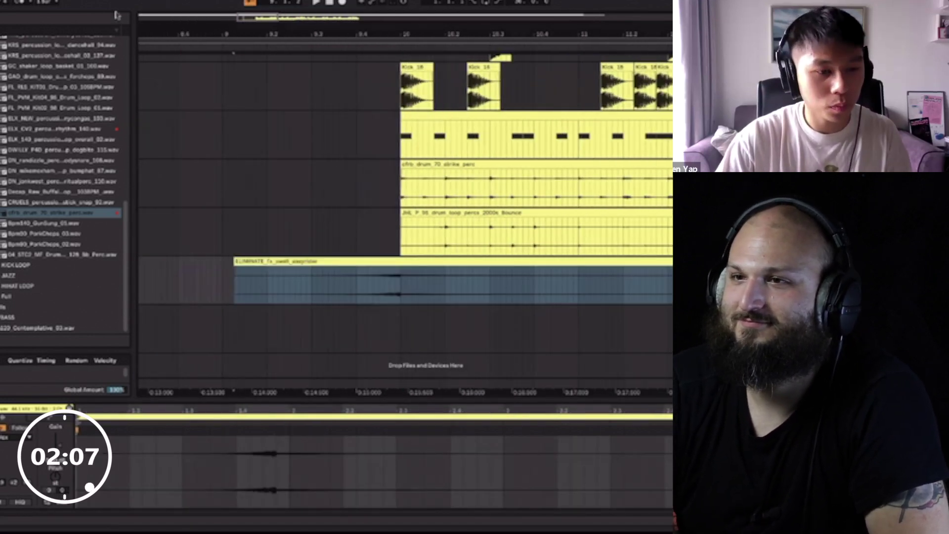
click(365, 288)
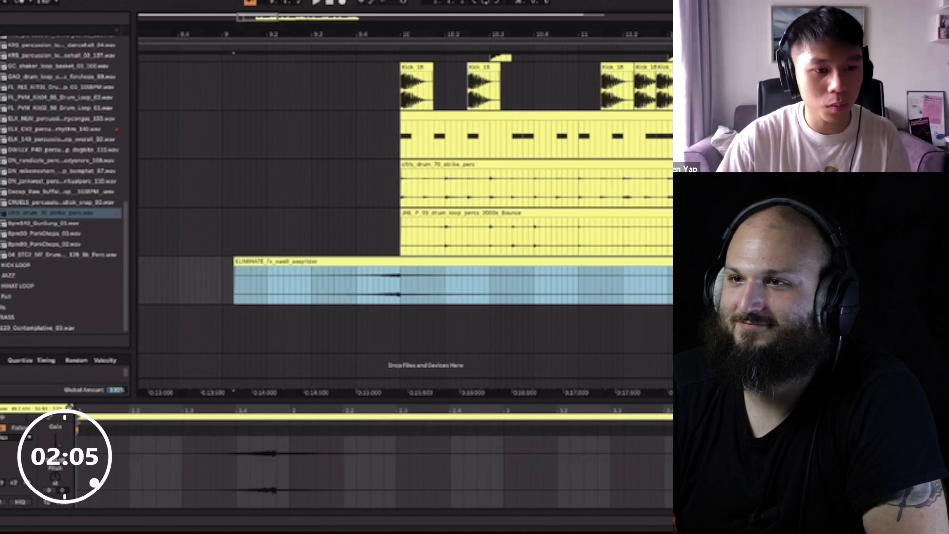
drag(394, 261, 198, 289)
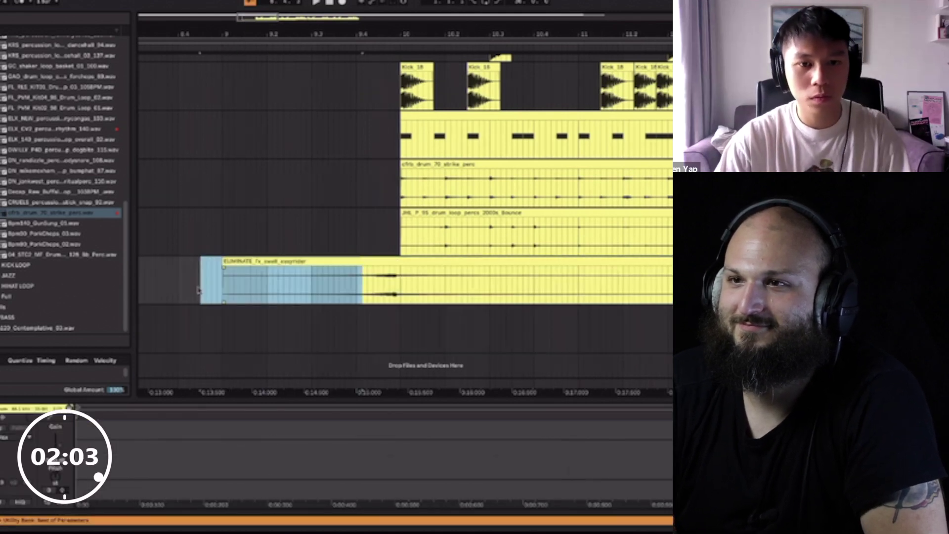
click(199, 289)
click(378, 263)
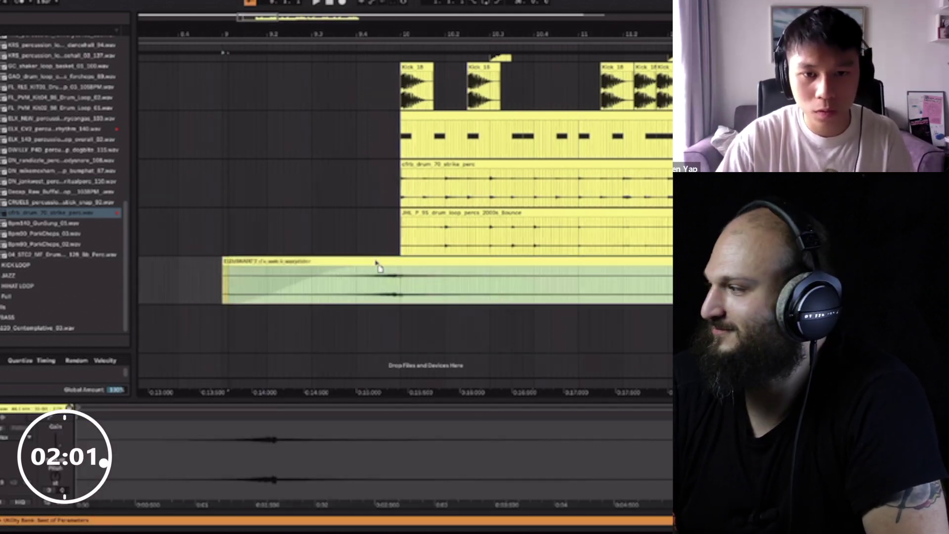
Step: Play the arrangement from before bar 10 to check how the swell leads into the drums
drag(337, 32, 434, 32)
key(space)
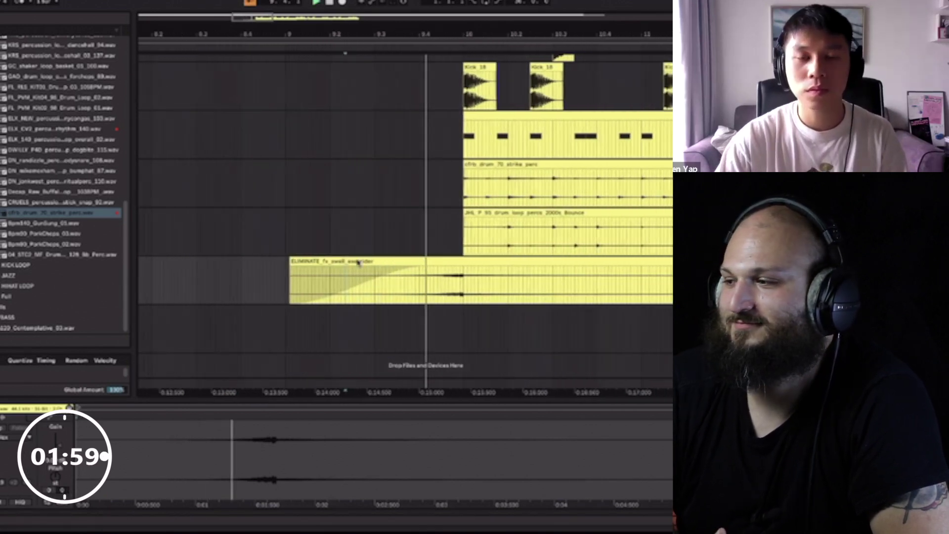
key(minus)
key(minus)
click(371, 229)
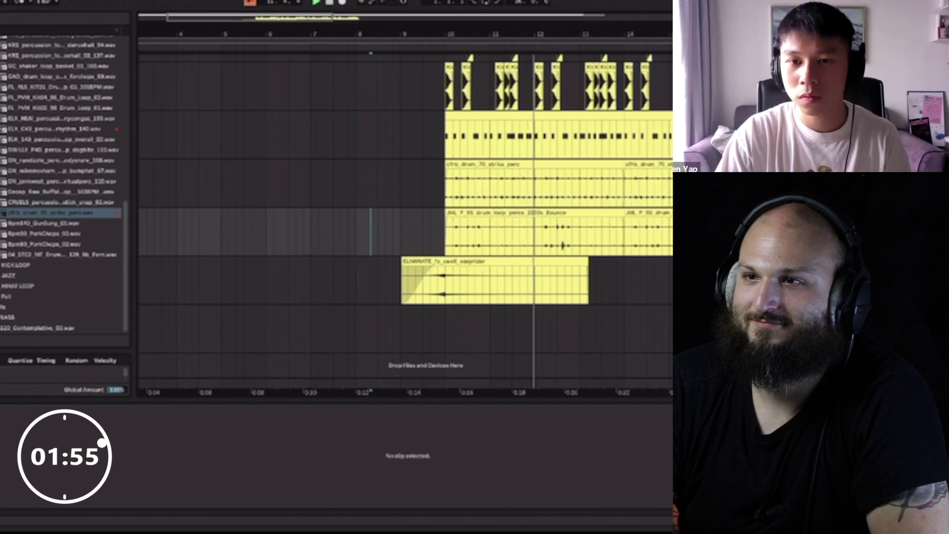
click(522, 328)
key(minus)
key(minus)
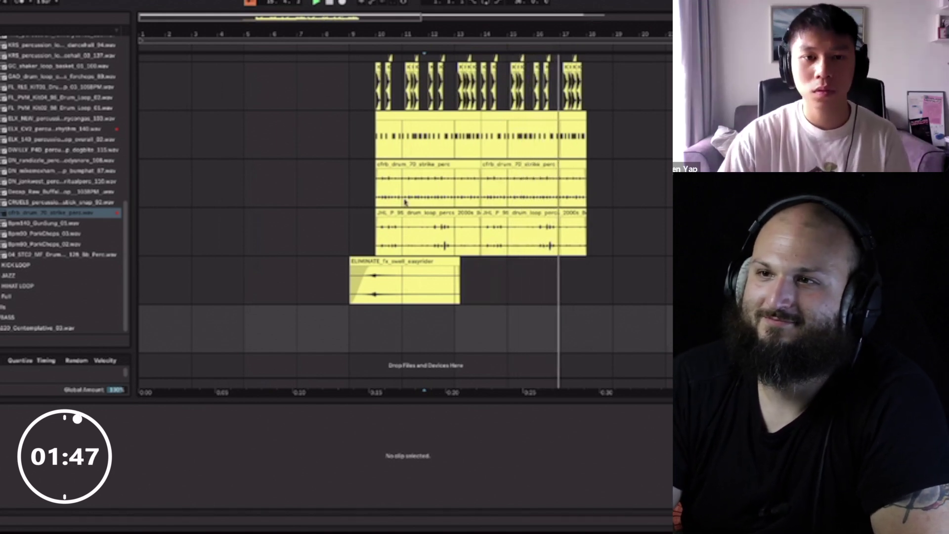
click(304, 269)
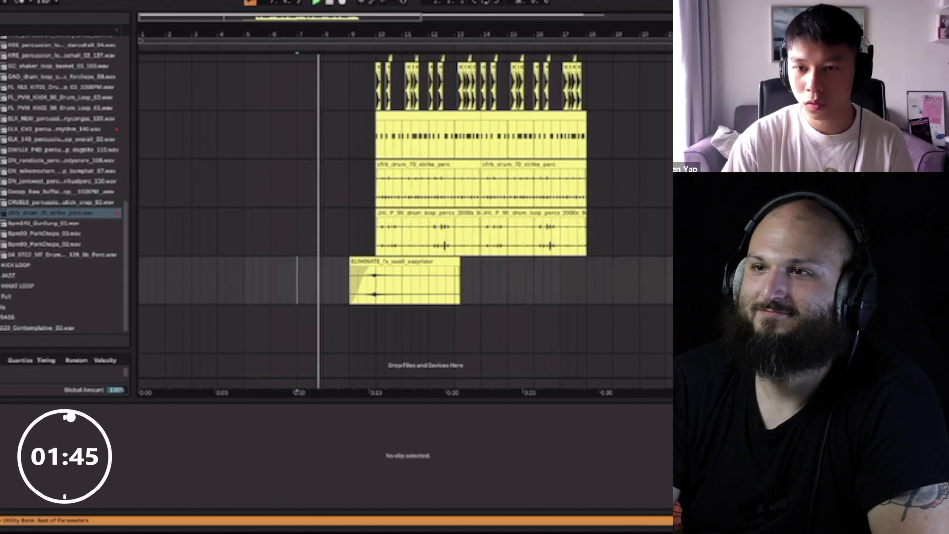
Step: Place the drop_fx sample at bar 10 on the track below the swell and give it a long fade-out to the clip's end
drag(296, 392, 379, 326)
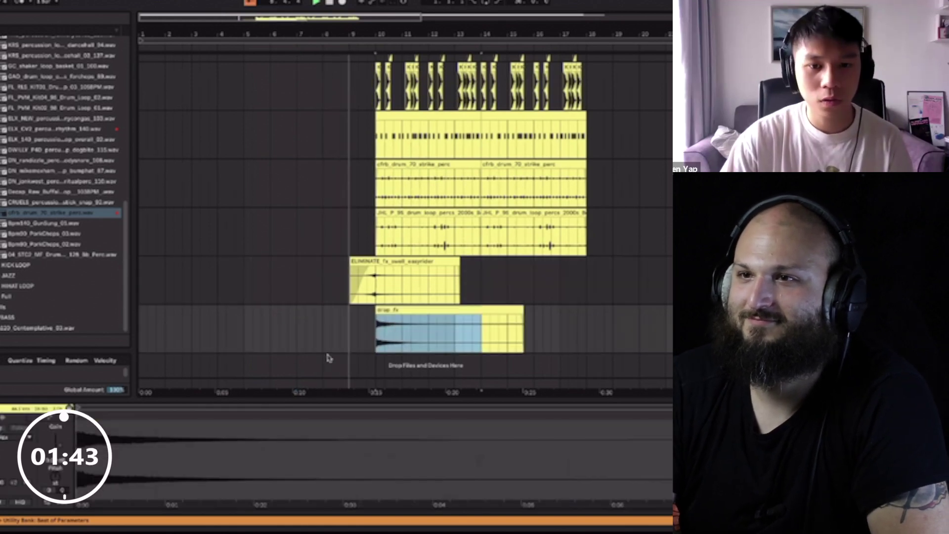
click(356, 342)
drag(402, 328, 568, 325)
click(568, 326)
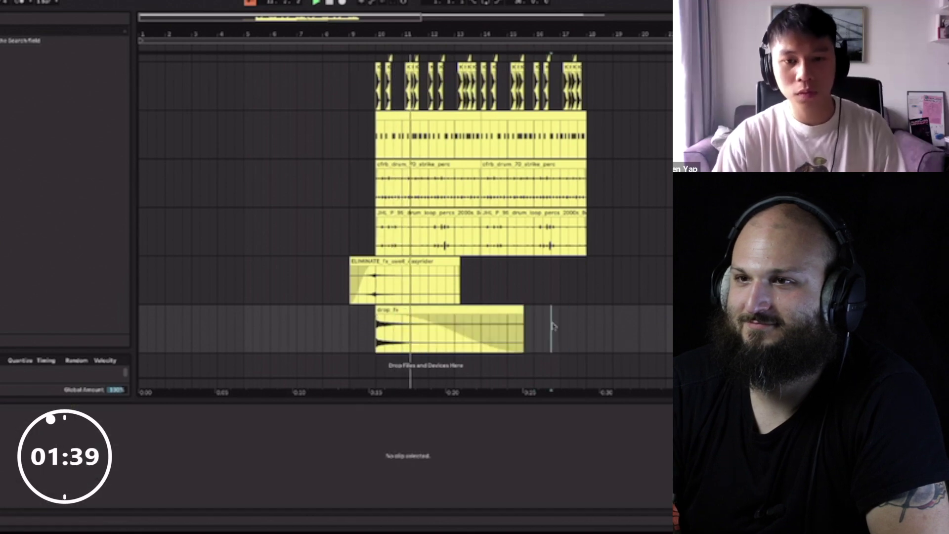
Step: Duplicate the complete drum arrangement of bars 10 to 17 so that it repeats from bar 18
click(467, 310)
scroll(527, 152, up, 5)
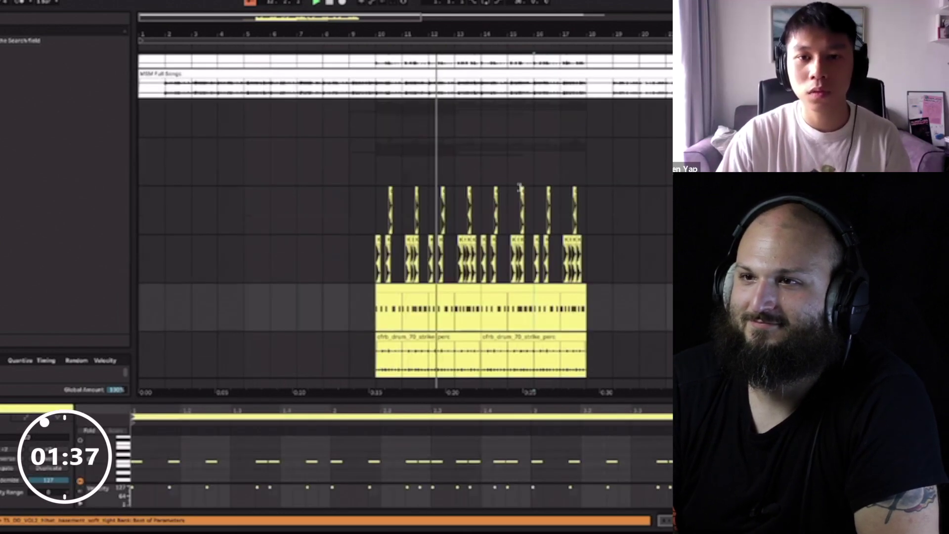
key(ctrl+a)
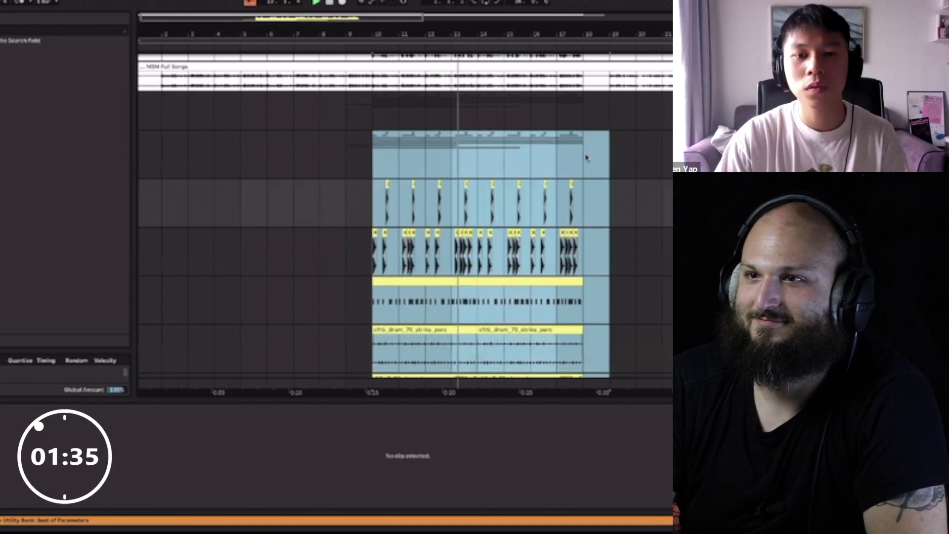
key(ctrl+d)
scroll(307, 318, down, 5)
scroll(515, 328, left, 2)
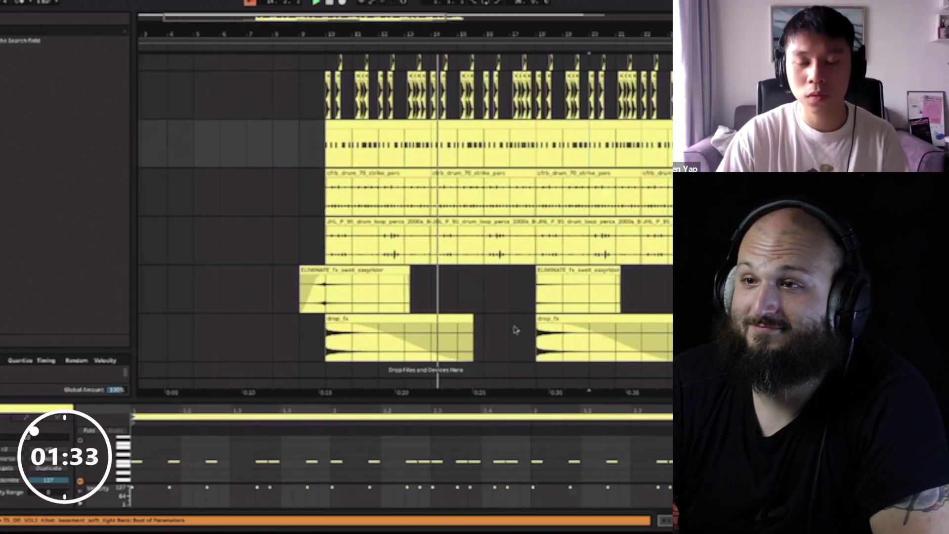
Step: Repeat the complete swell and drop_fx clips every eight bars, with swells at bars 17 and 25 and drop_fx at bars 18 and 26
click(504, 322)
scroll(504, 322, right, 4)
click(445, 336)
drag(359, 296, 572, 297)
key(ctrl+d)
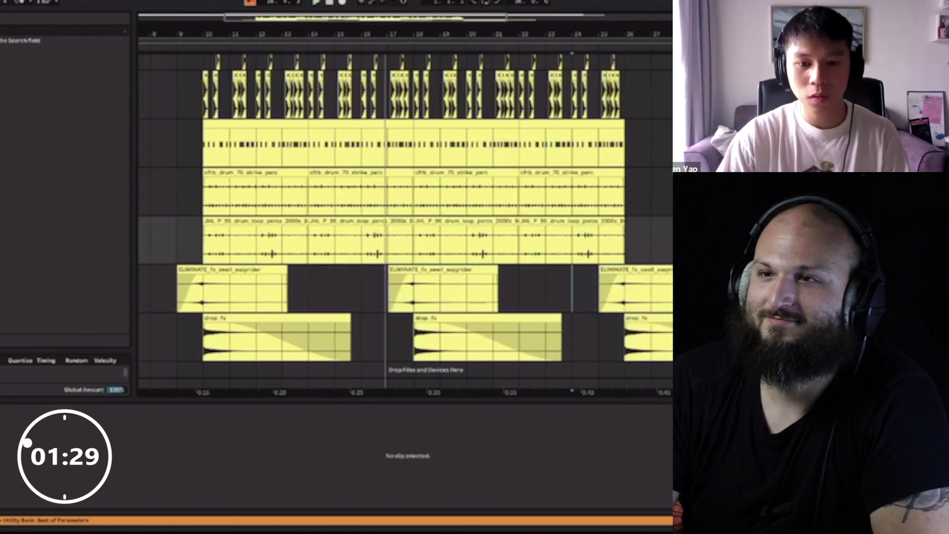
Step: Insert an audio track between the percussion loop and the swell
key(ctrl+t)
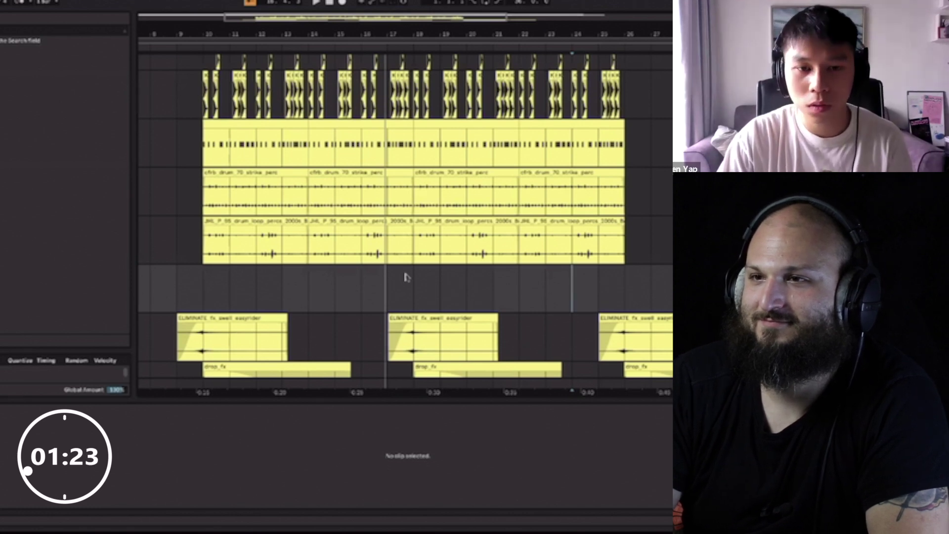
Step: Place the toms fill sample on the new audio track so that it ends exactly at bar 18
click(443, 283)
click(322, 295)
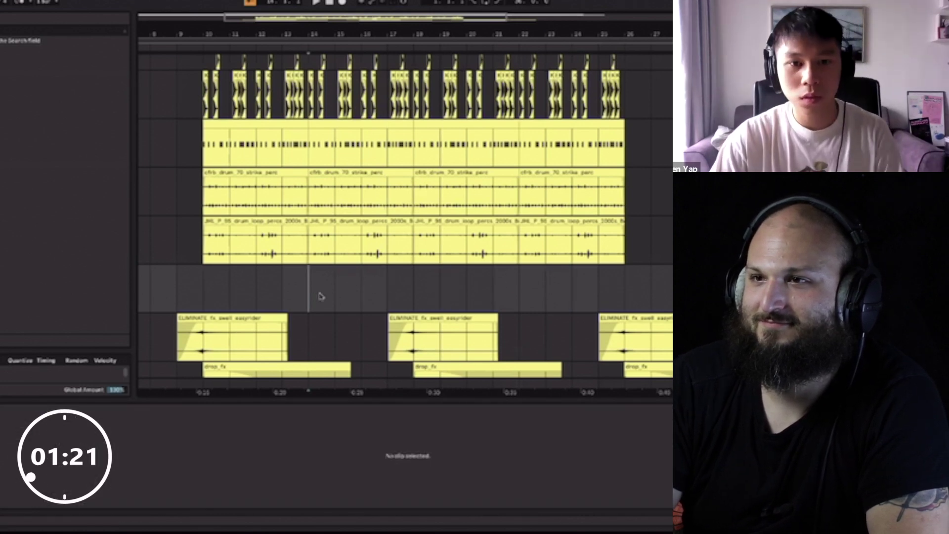
scroll(312, 303, left, 5)
key(space)
drag(645, 33, 447, 276)
click(435, 259)
scroll(408, 290, left, 1)
click(409, 290)
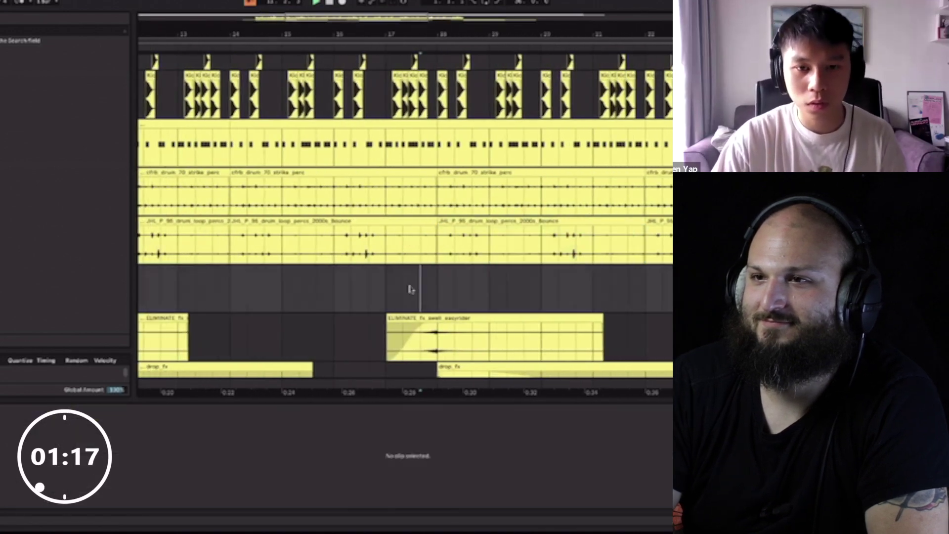
key(ctrl+v)
click(420, 281)
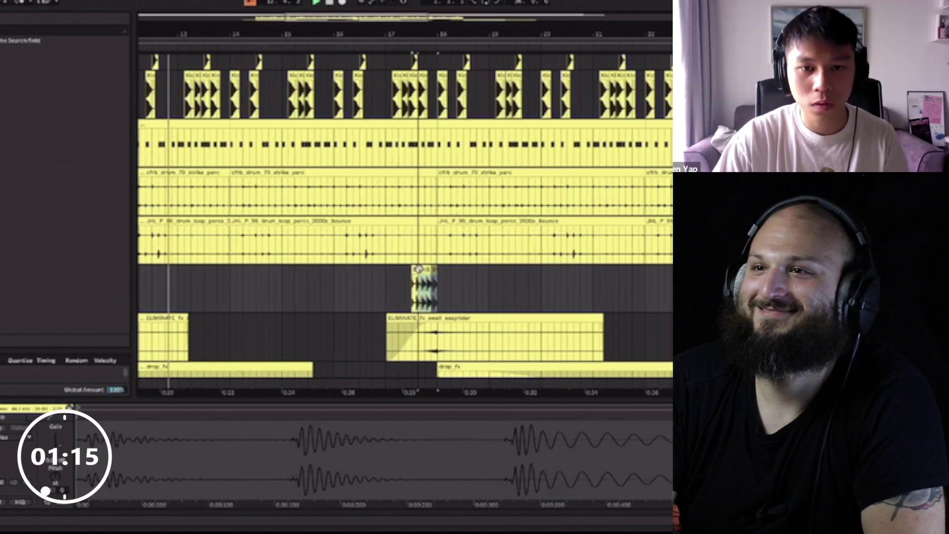
drag(418, 269, 431, 270)
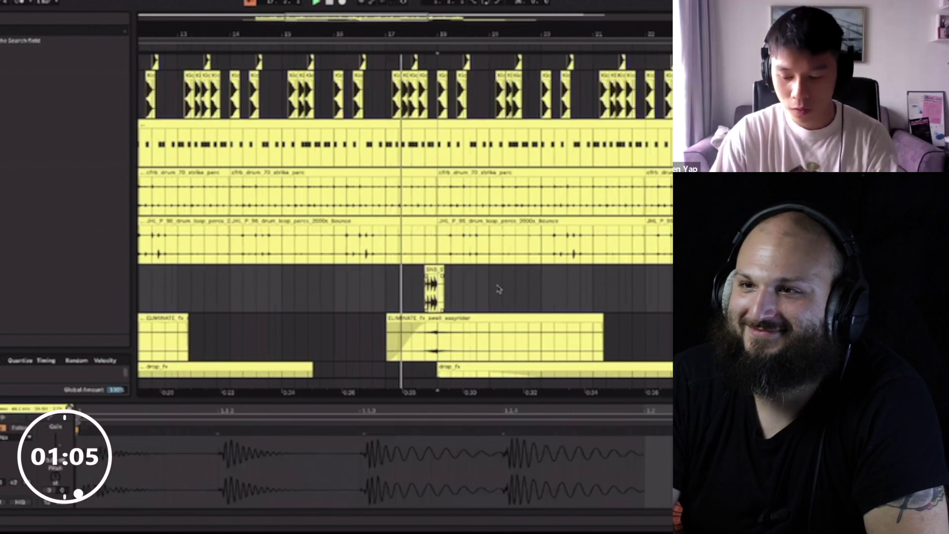
drag(498, 289, 436, 290)
key(minus)
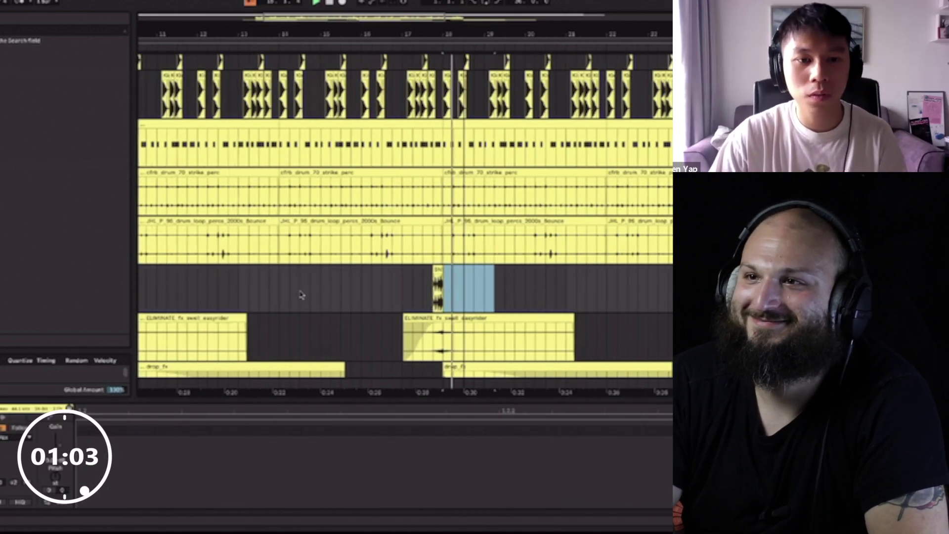
Step: Duplicate the toms fill eight bars further on so that it also leads into bar 26
key(minus)
key(minus)
click(288, 292)
drag(289, 292, 428, 282)
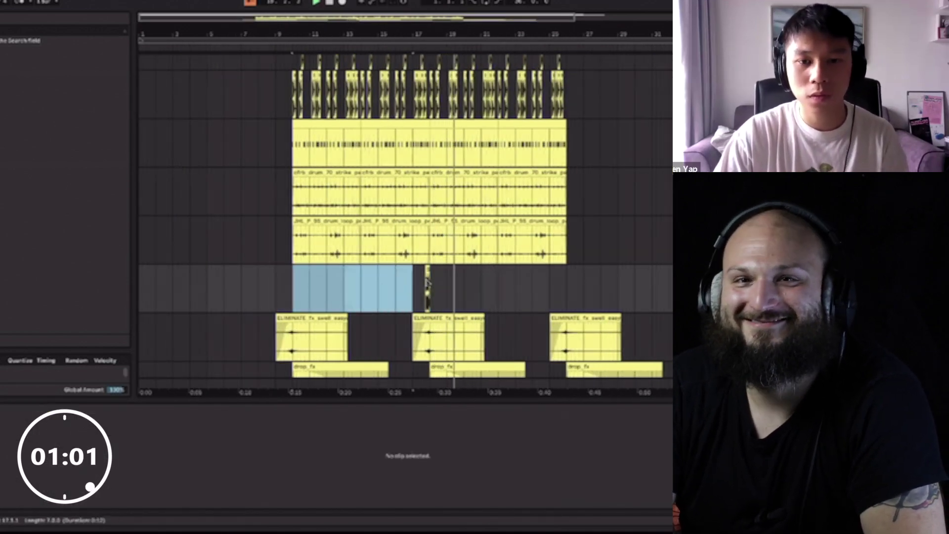
key(ctrl+d)
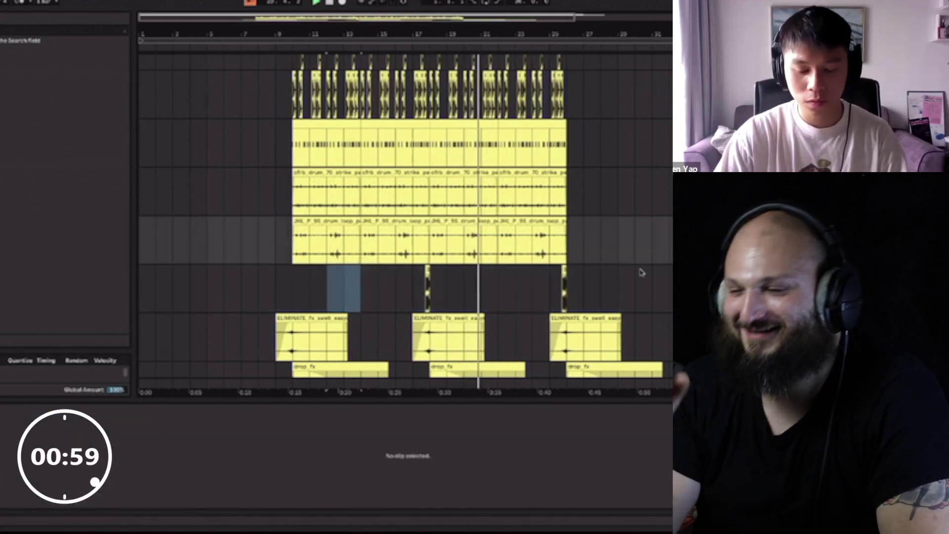
Step: Insert an audio track above the toms fill and place the ROM_clap_2000s sample on it just before bar 12
key(ctrl+t)
click(465, 270)
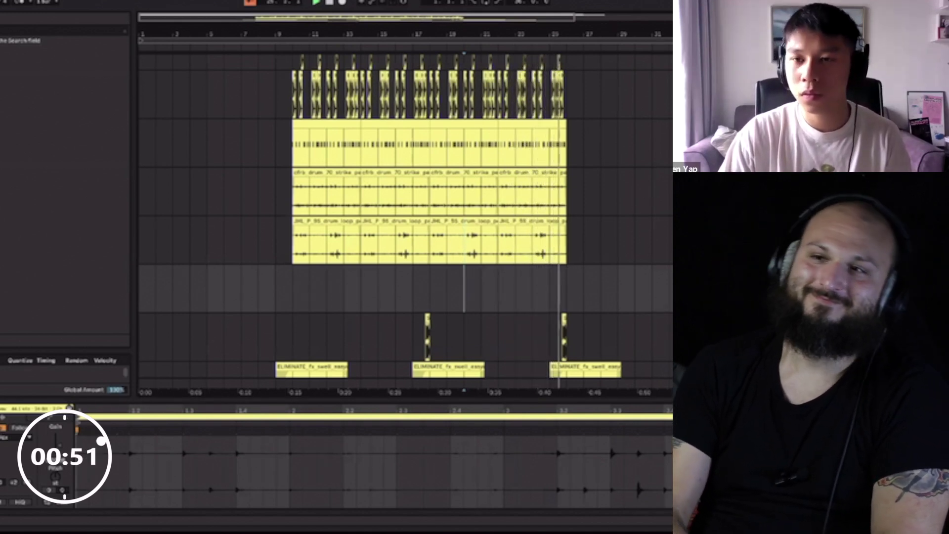
click(418, 277)
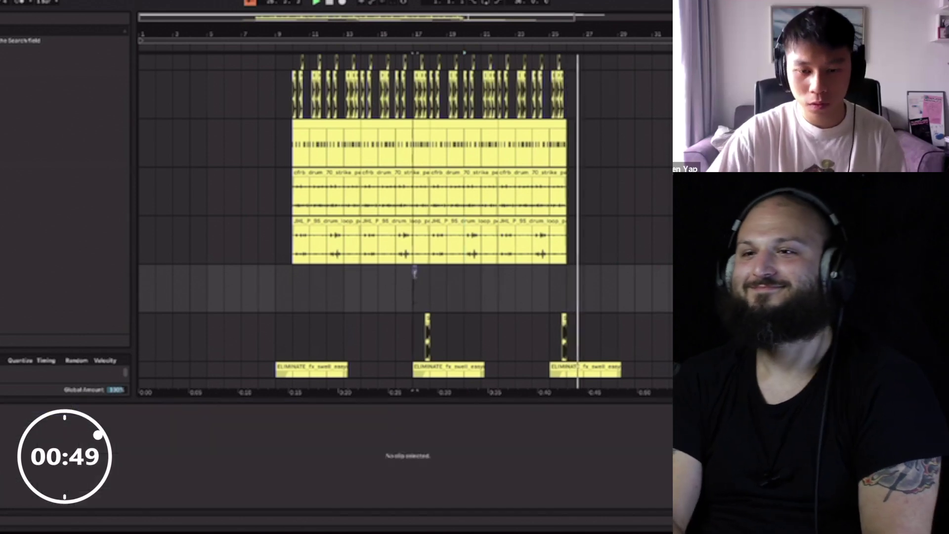
click(294, 291)
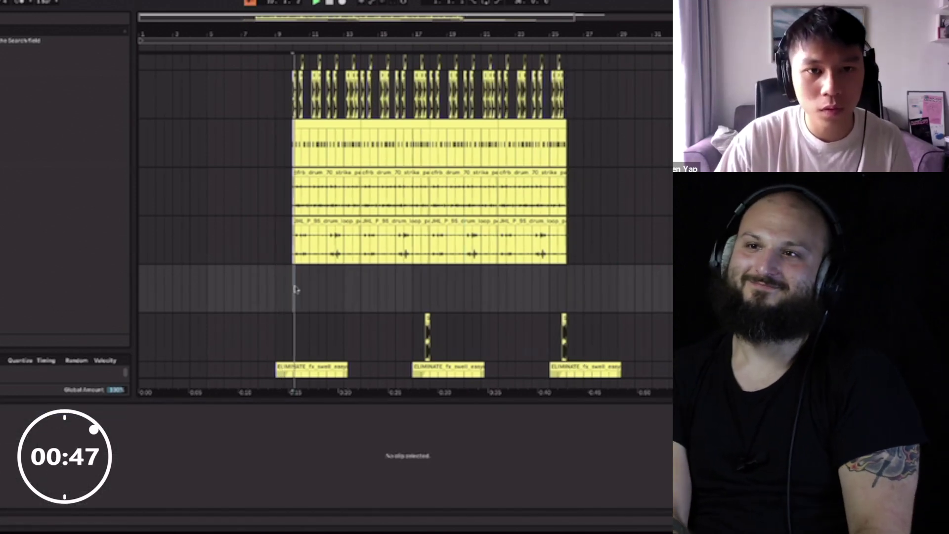
key(ctrl+z)
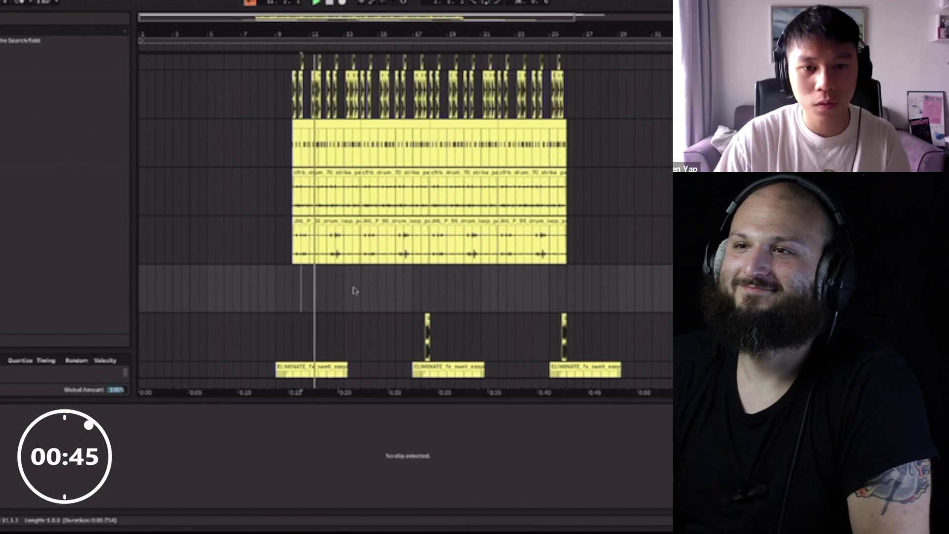
click(303, 42)
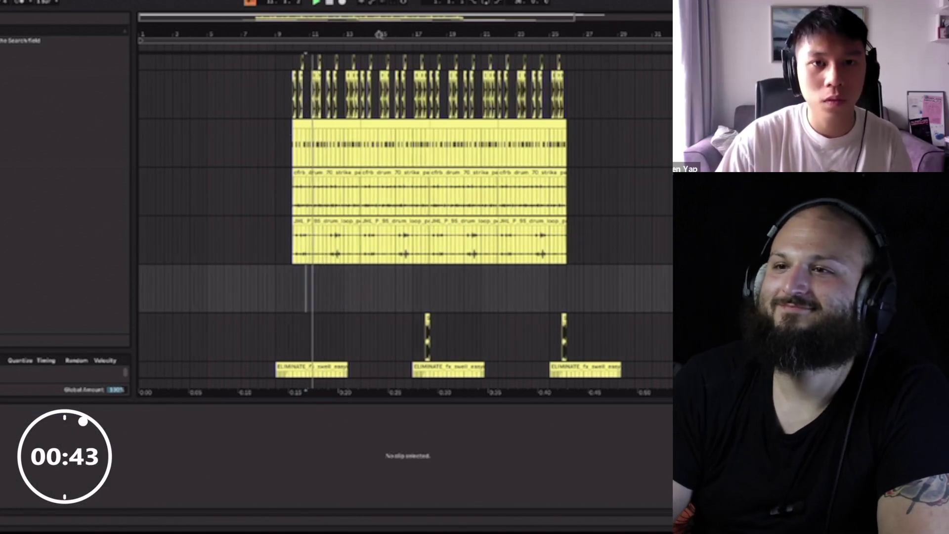
scroll(339, 316, up, 5)
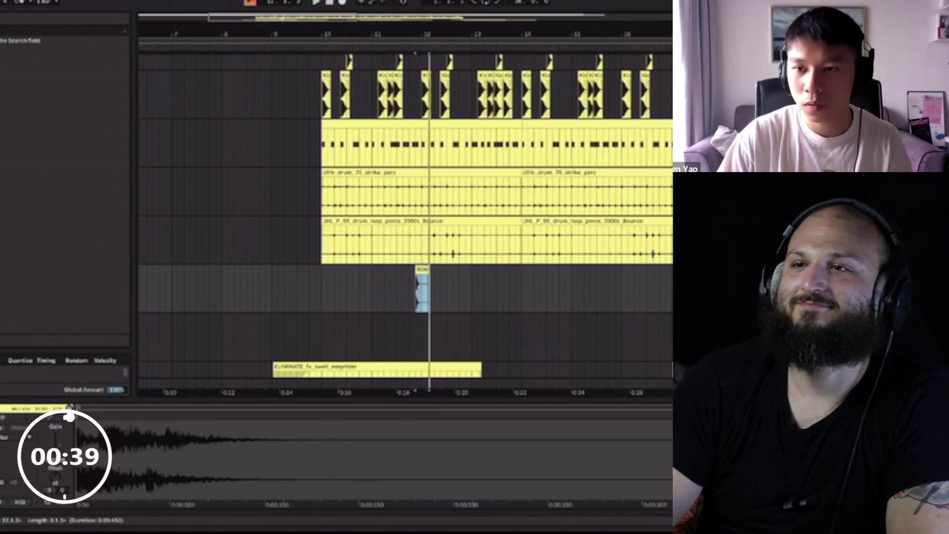
drag(309, 289, 327, 290)
key(space)
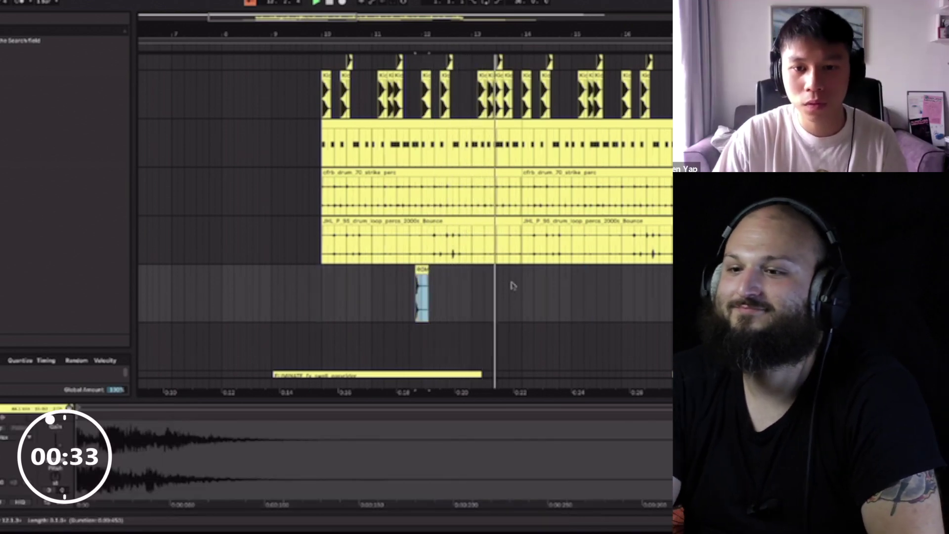
Step: Copy the clap twice in direct succession, in the last part of bar 13 leading into bar 14
click(466, 283)
scroll(445, 287, right, 2)
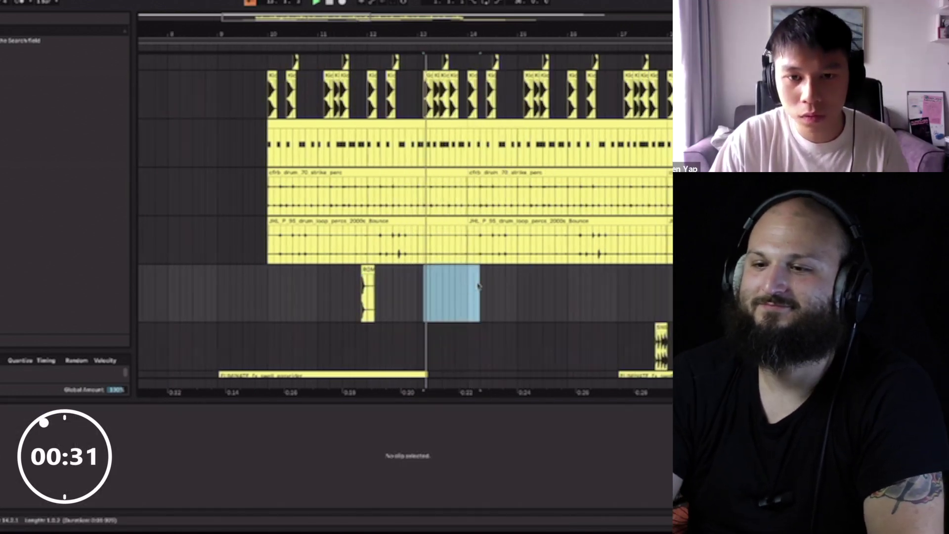
key(ctrl+v)
scroll(423, 284, right, 1)
click(386, 289)
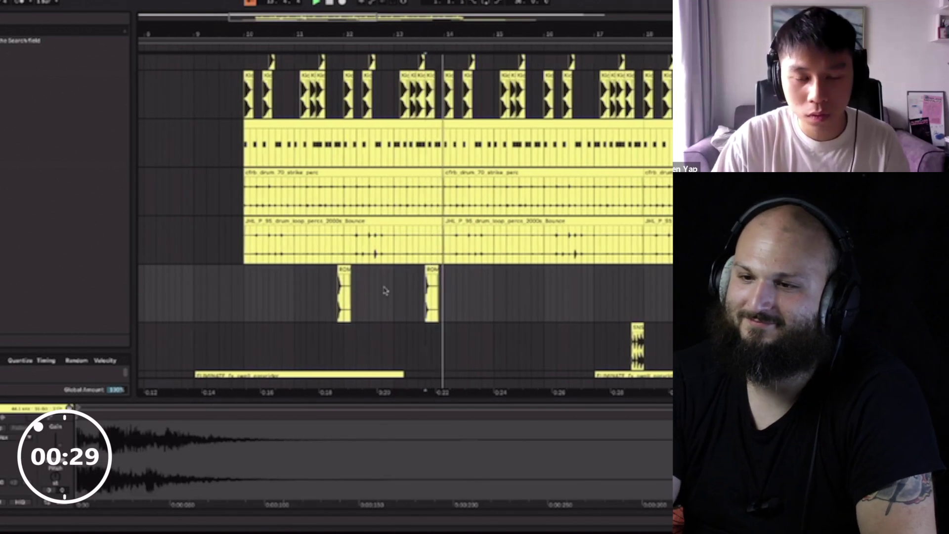
scroll(439, 282, left, 2)
key(ctrl+v)
click(473, 271)
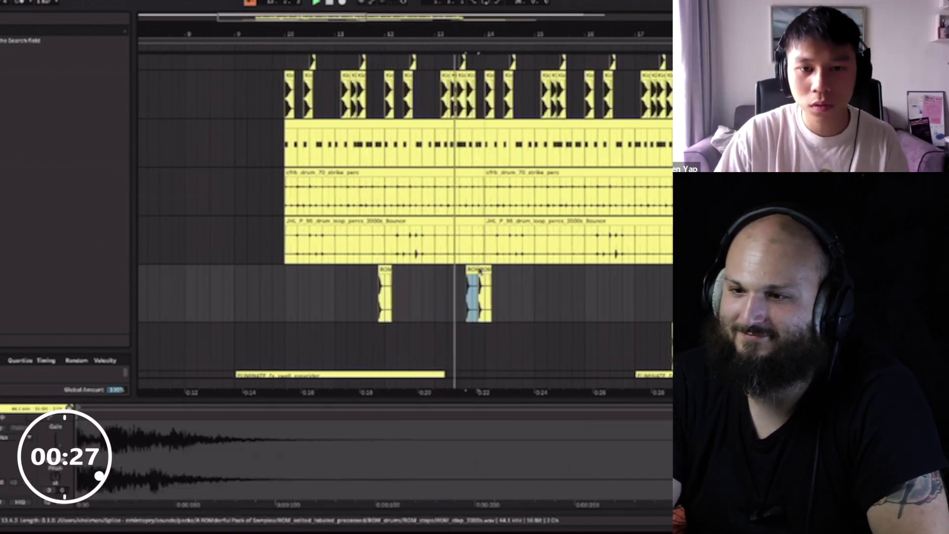
Step: Copy the clap to just before bar 16 and place a pair of consecutive claps in the first half of bar 17
click(579, 284)
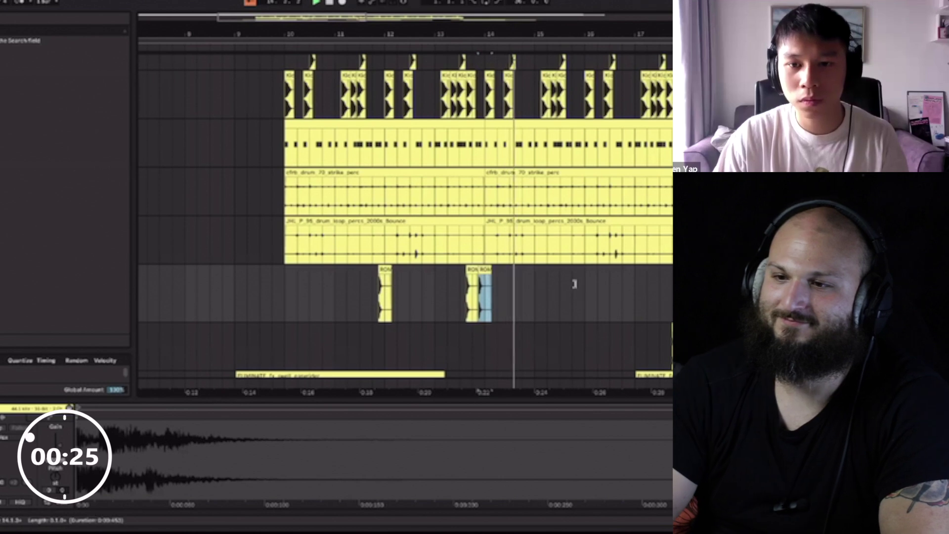
key(ctrl+v)
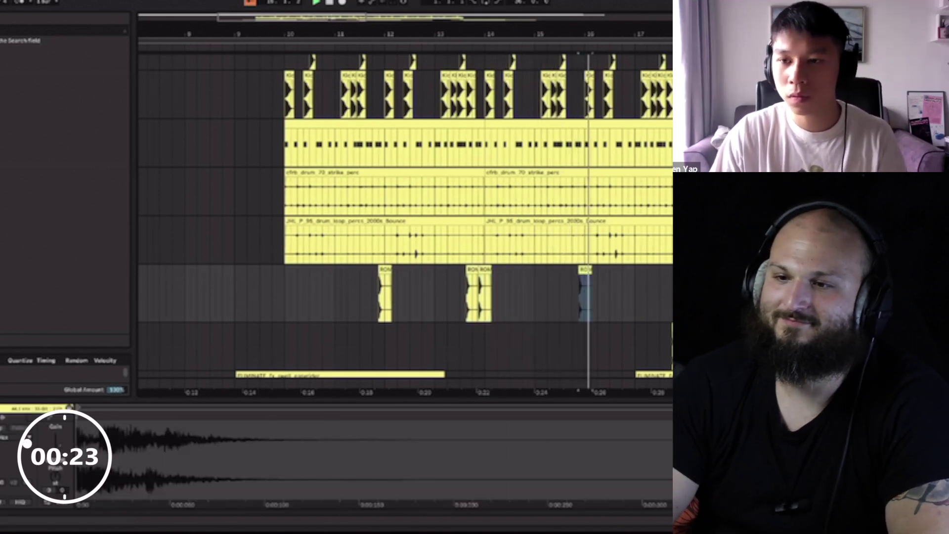
click(639, 285)
key(ctrl+v)
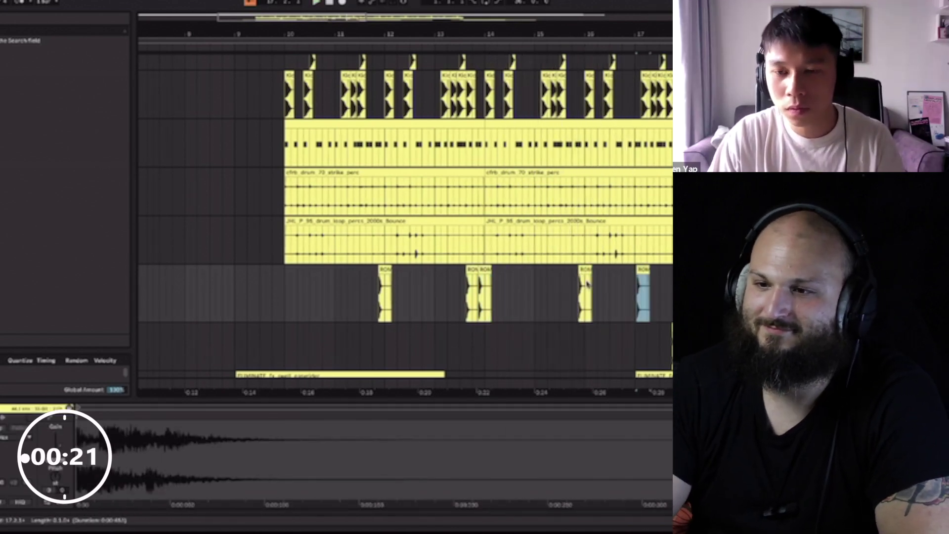
click(654, 285)
key(ctrl+v)
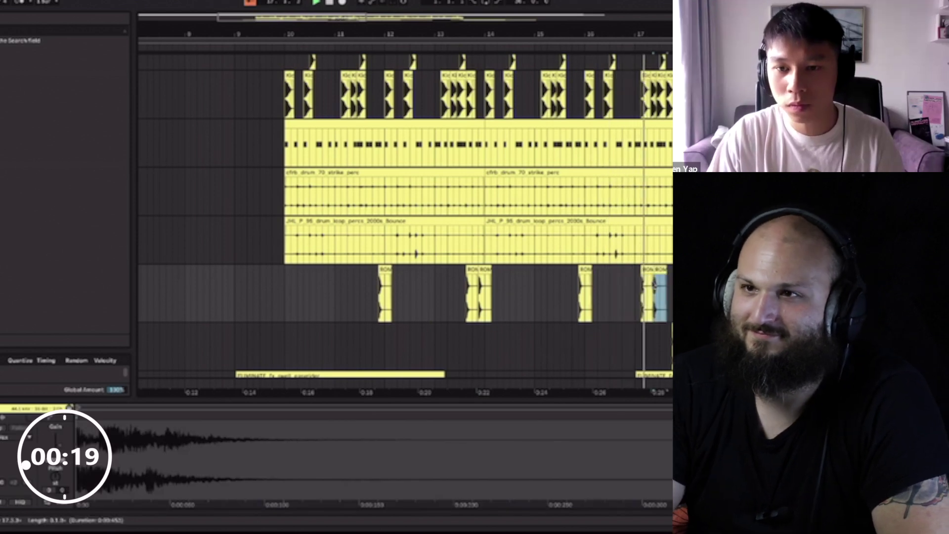
key(Delete)
scroll(467, 291, right, 5)
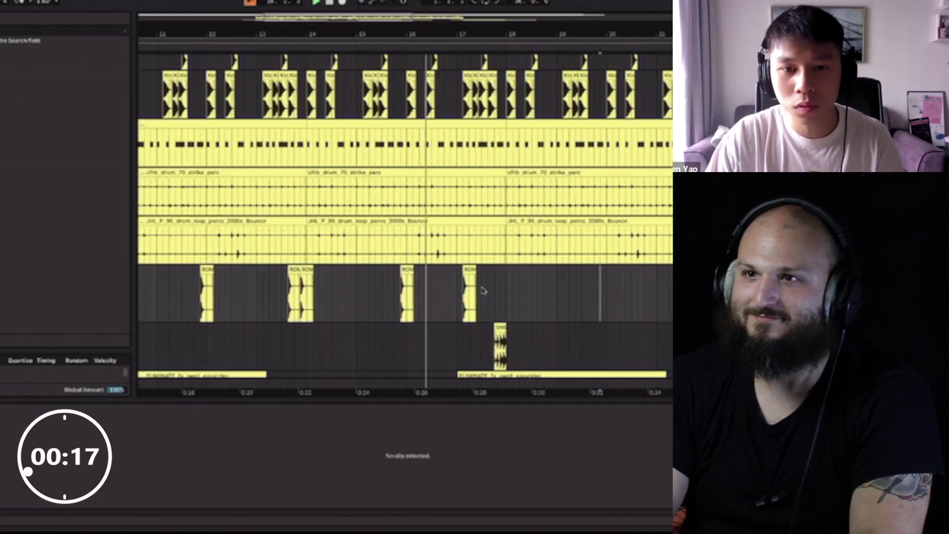
click(467, 290)
key(ctrl+v)
key(ctrl+v)
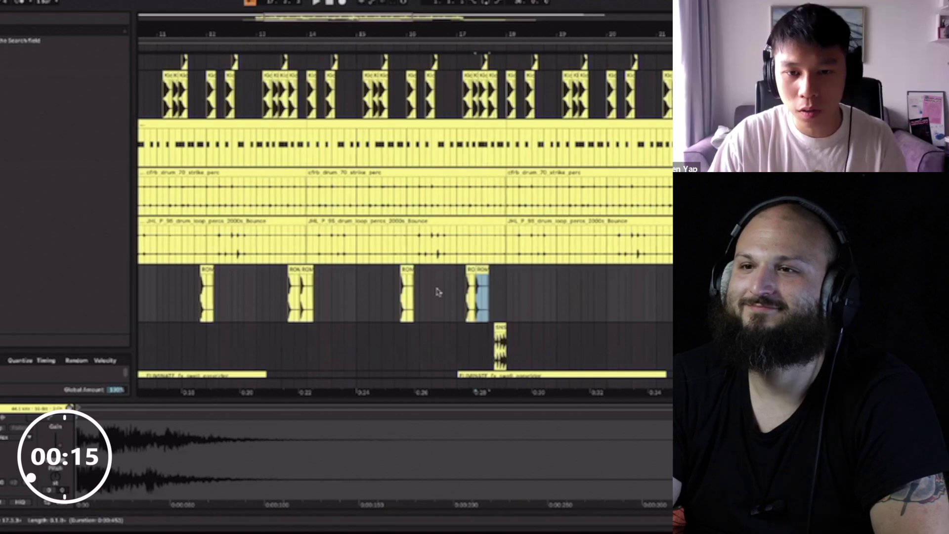
Step: Play back the clap pair in bar 17 and add another clap on beat 17.4, aligned with the start of the toms fill
click(448, 290)
click(472, 291)
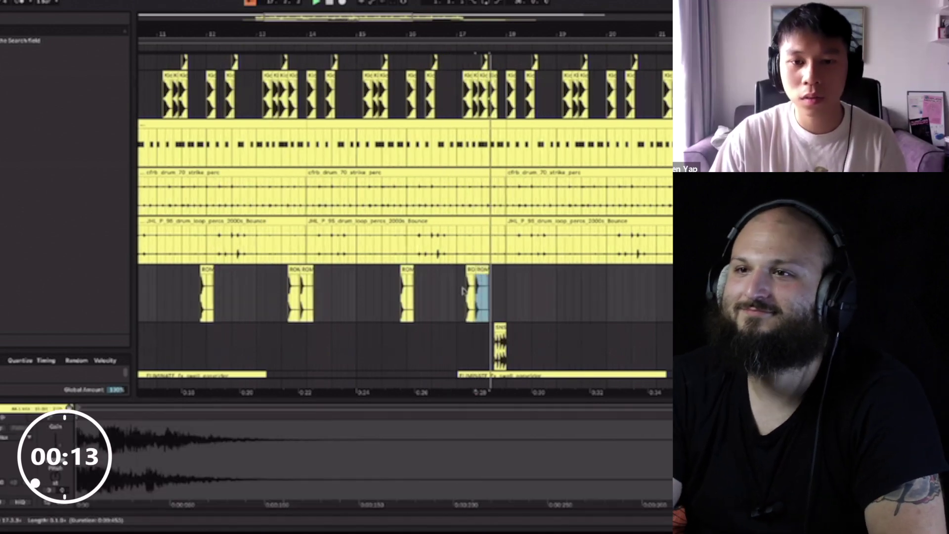
click(449, 290)
scroll(481, 85, up, 6)
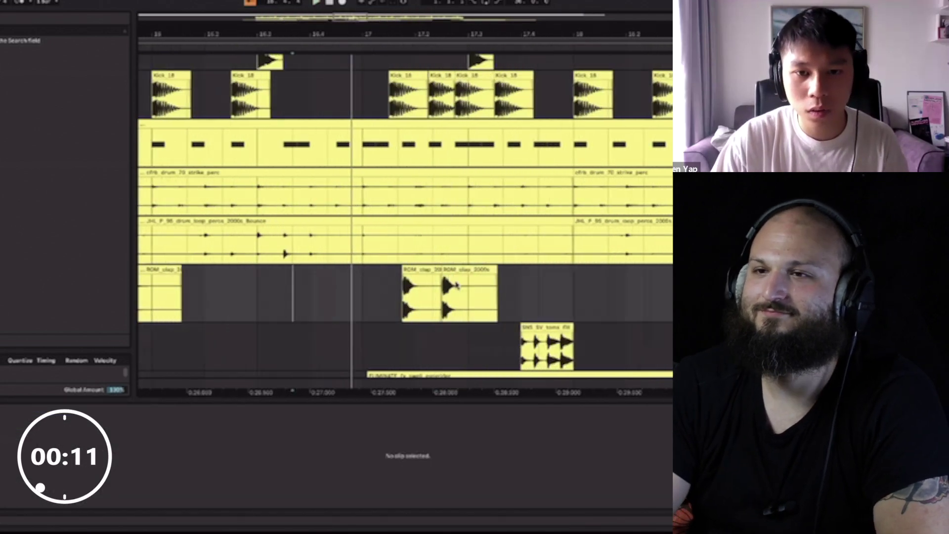
click(460, 269)
click(206, 301)
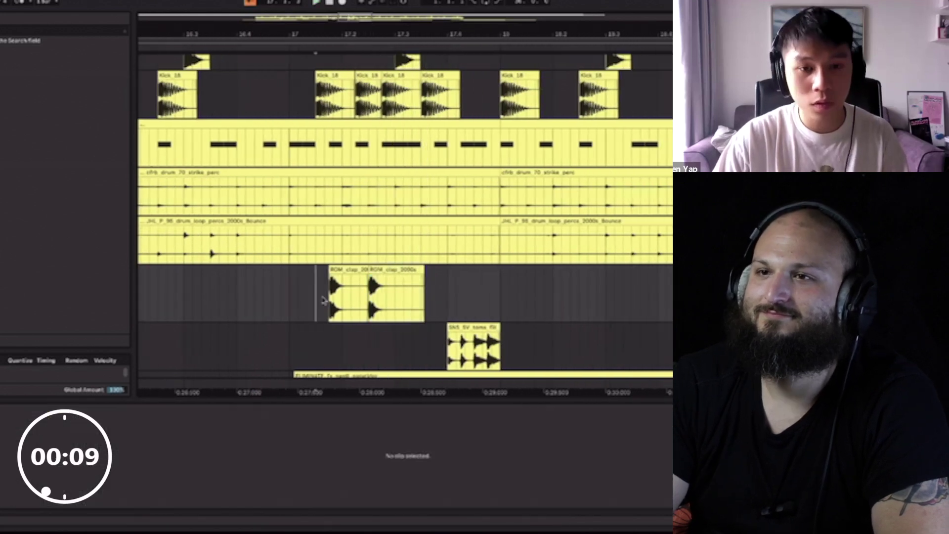
click(380, 287)
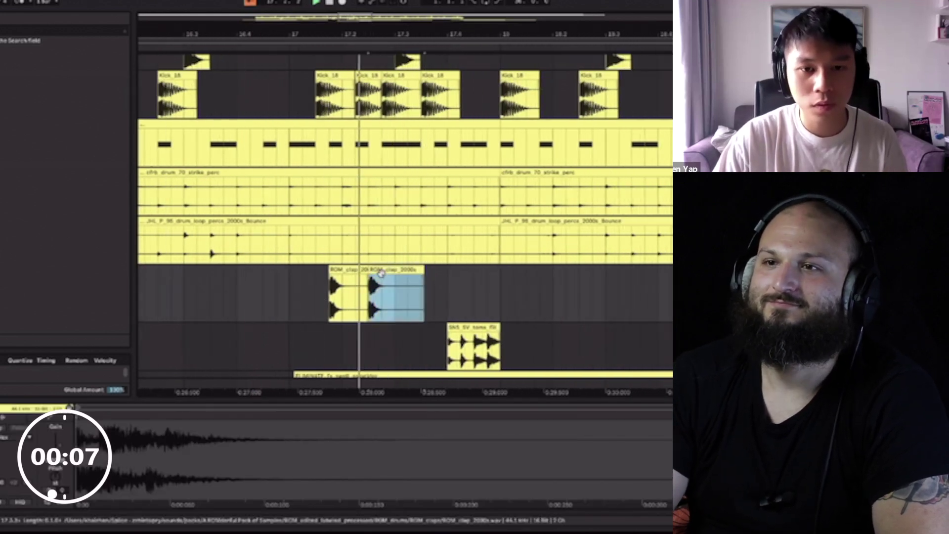
click(454, 213)
click(391, 271)
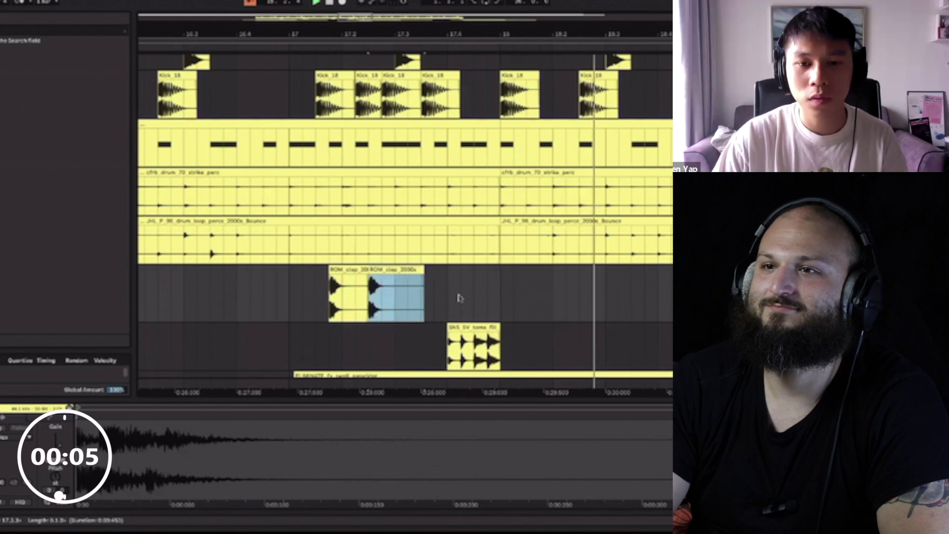
click(445, 292)
scroll(565, 297, down, 5)
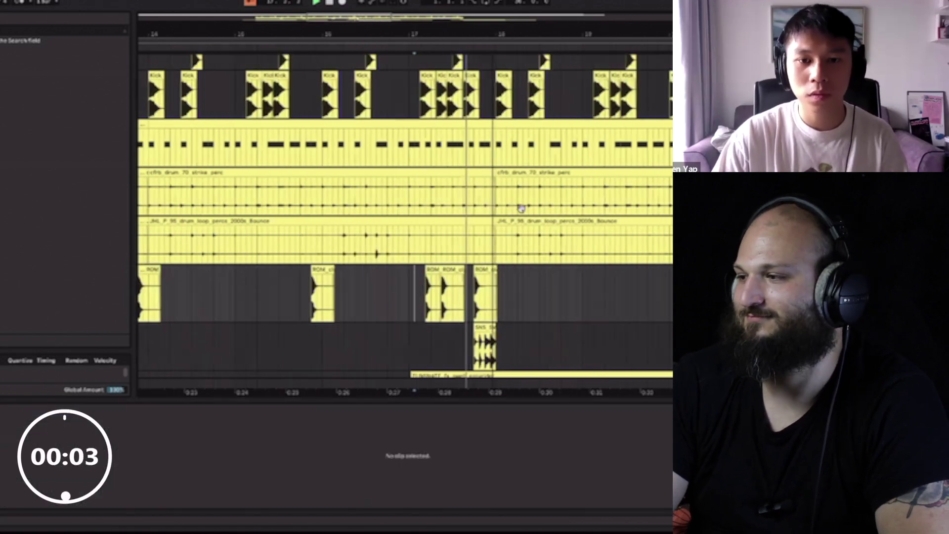
Step: Duplicate the complete clap pattern of bars 10 to 17 so that it repeats from bar 18
scroll(621, 296, left, 5)
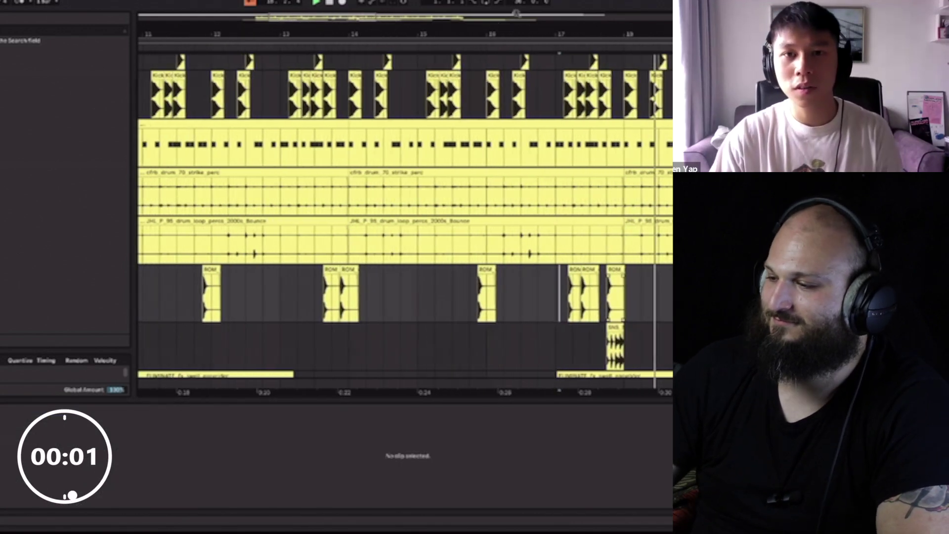
double_click(643, 295)
drag(469, 38, 505, 286)
click(504, 287)
key(ctrl+d)
Step: Play the arrangement from before bar 10 and review all drum, percussion, clap and effect tracks
scroll(256, 242, down, 3)
click(256, 233)
key(space)
click(308, 223)
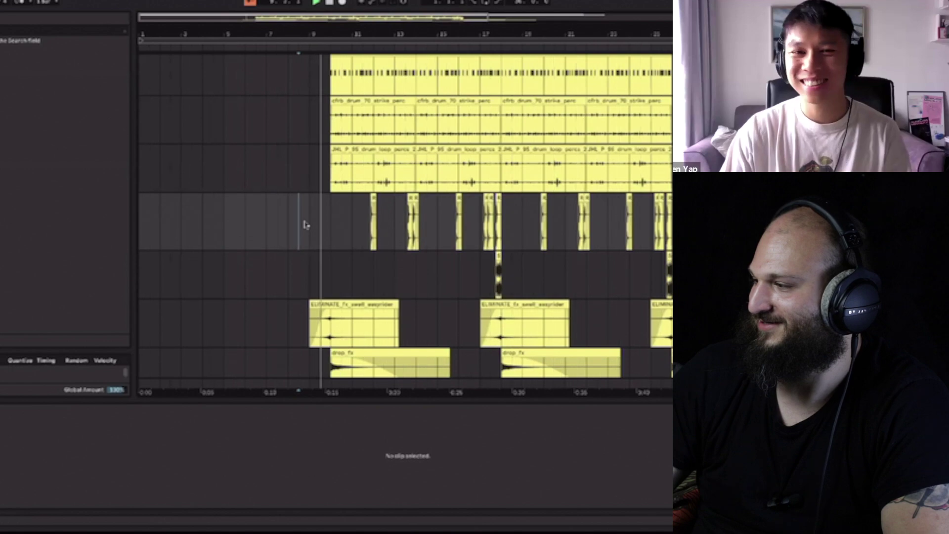
scroll(316, 220, up, 6)
click(438, 197)
scroll(437, 197, down, 3)
scroll(435, 200, up, 3)
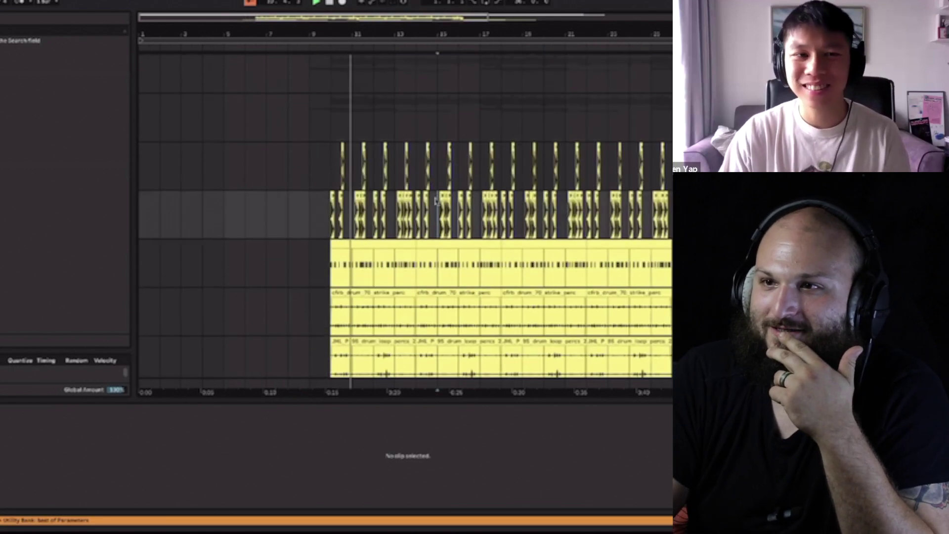
scroll(435, 200, down, 3)
scroll(420, 210, down, 3)
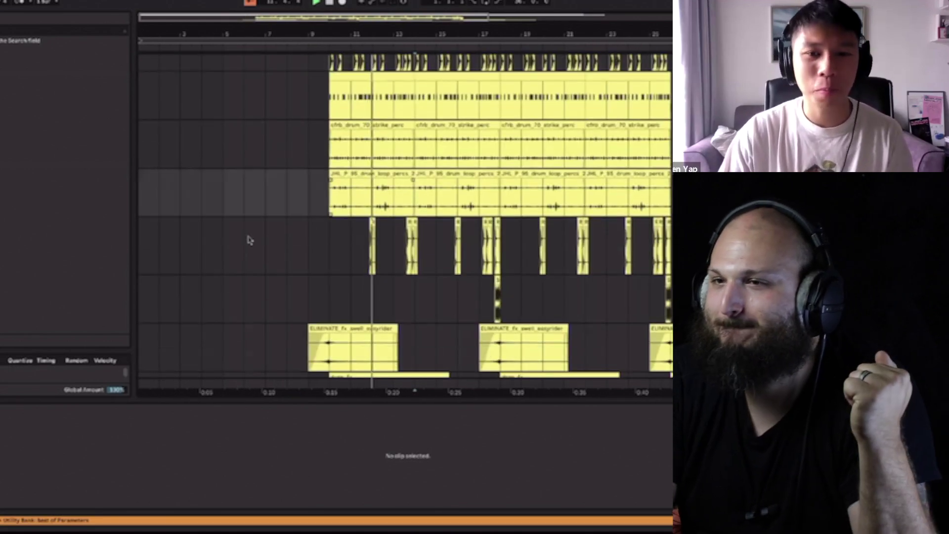
scroll(447, 229, down, 1)
click(457, 231)
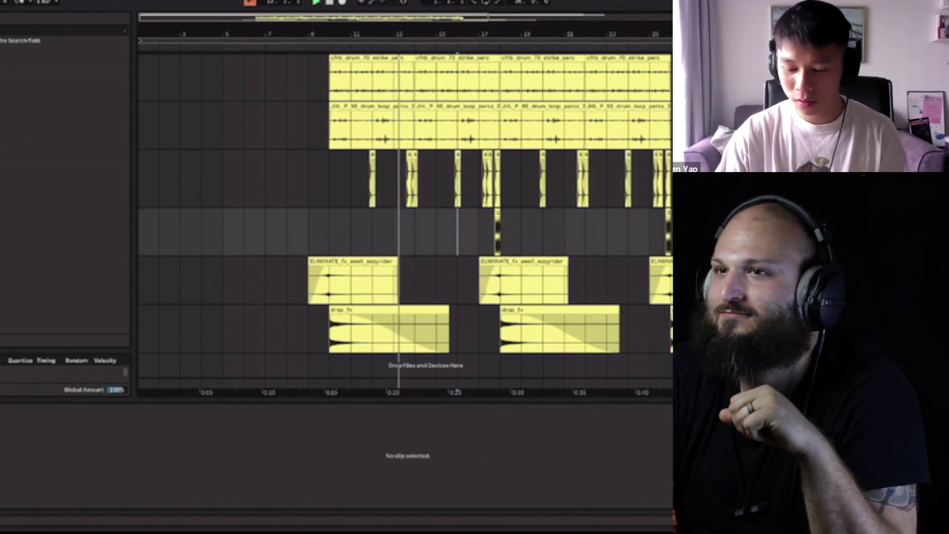
click(515, 186)
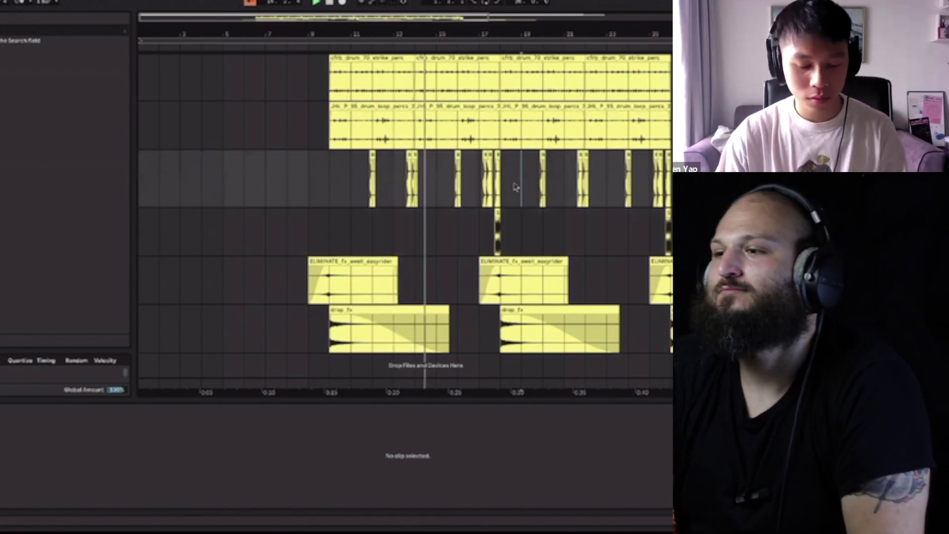
Step: Follow the playback from bar 14 to bar 26, examining the drum, percussion loop, clap and toms fill tracks
scroll(509, 193, up, 3)
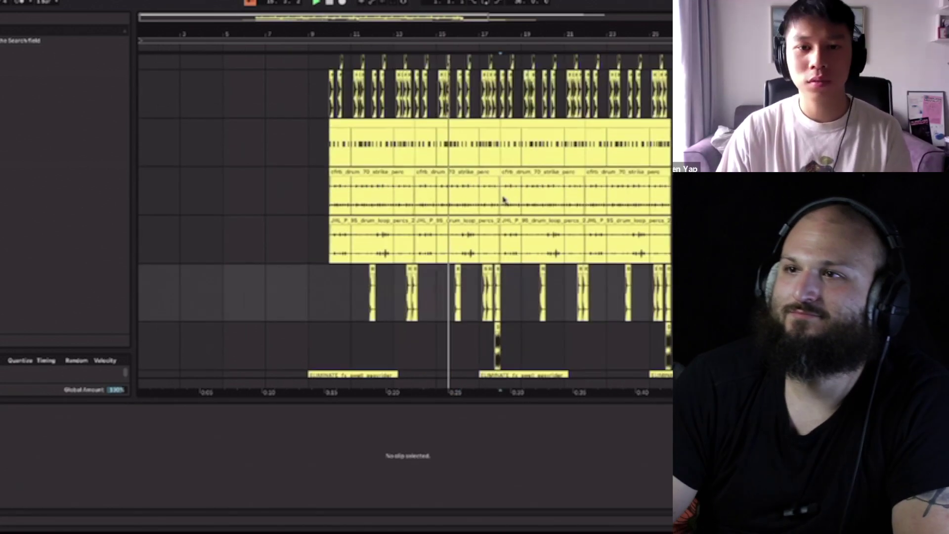
scroll(503, 199, down, 1)
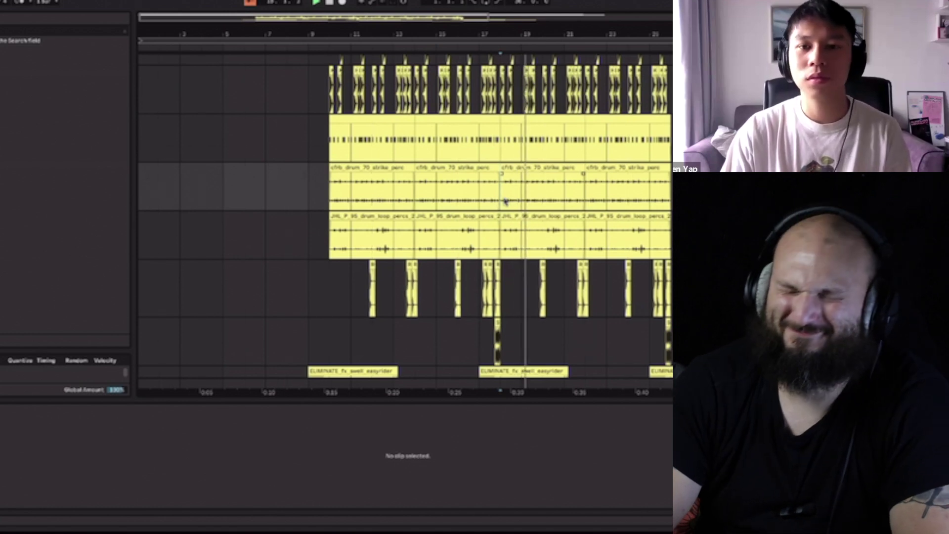
scroll(504, 200, down, 1)
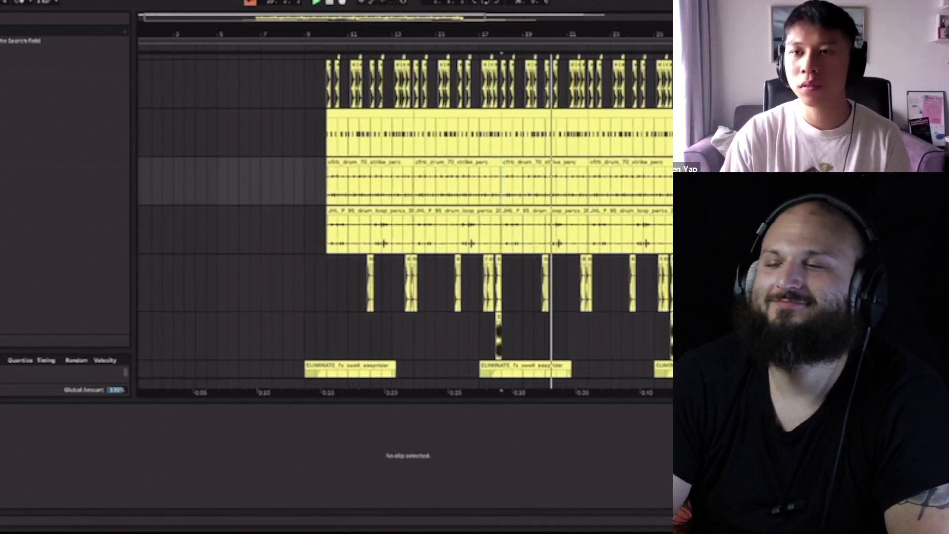
click(232, 83)
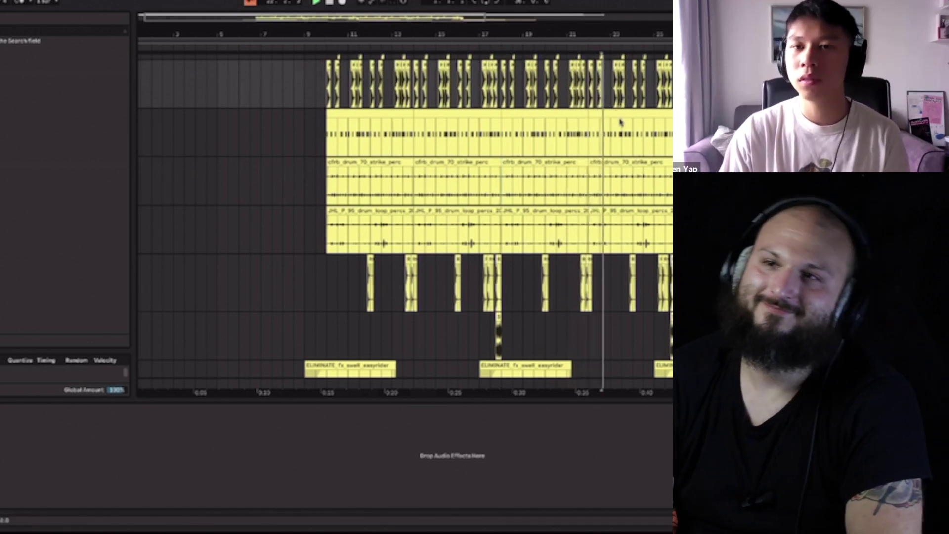
click(667, 133)
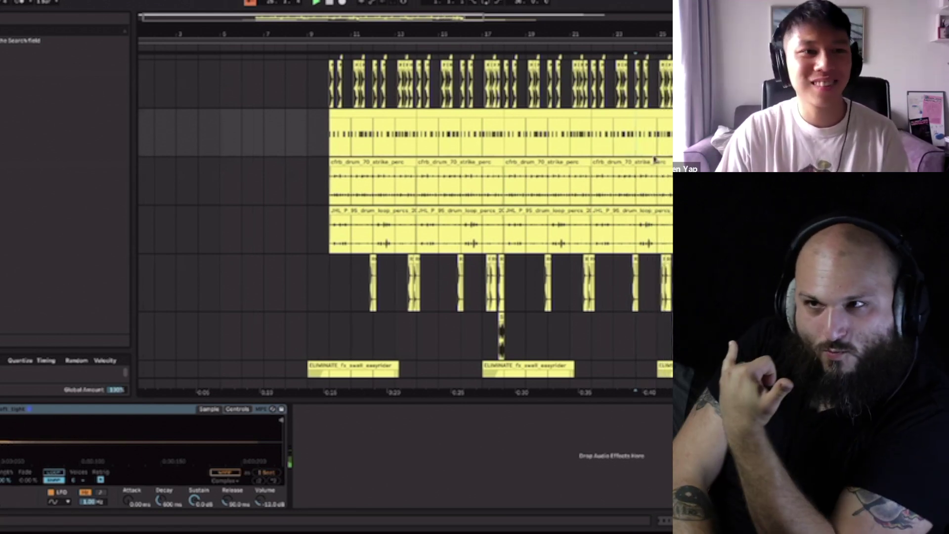
click(455, 180)
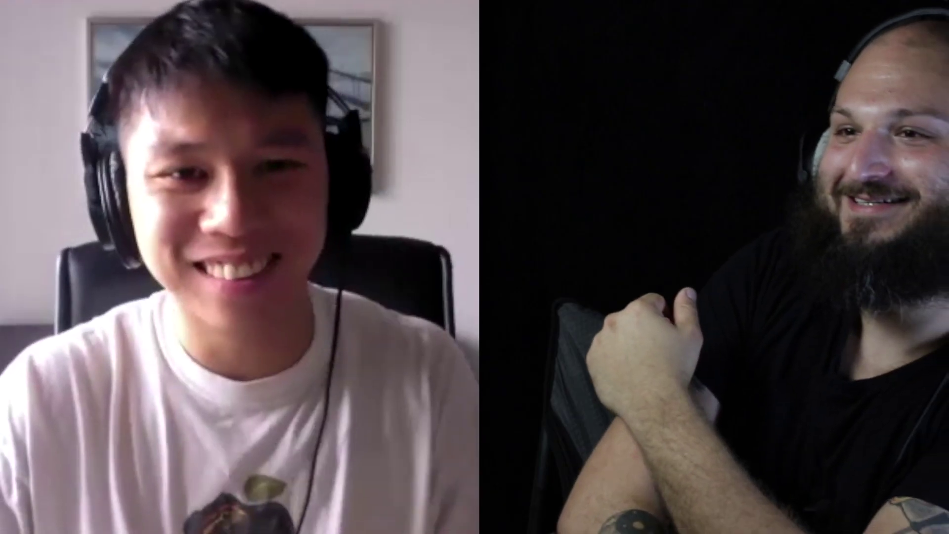